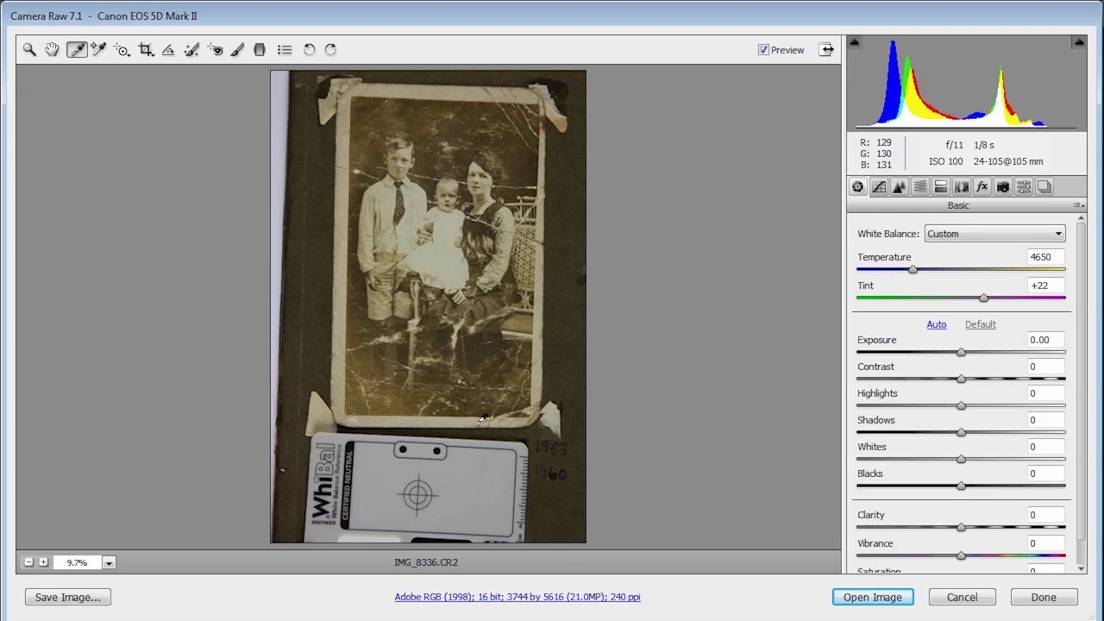
# Step: Crop the raw image to the tilted old print, rotating the crop to match it and trimming its side and upper edges
pyautogui.click(146, 49)
pyautogui.moveTo(341, 86); pyautogui.dragTo(541, 423)
pyautogui.moveTo(561, 257); pyautogui.dragTo(539, 262)
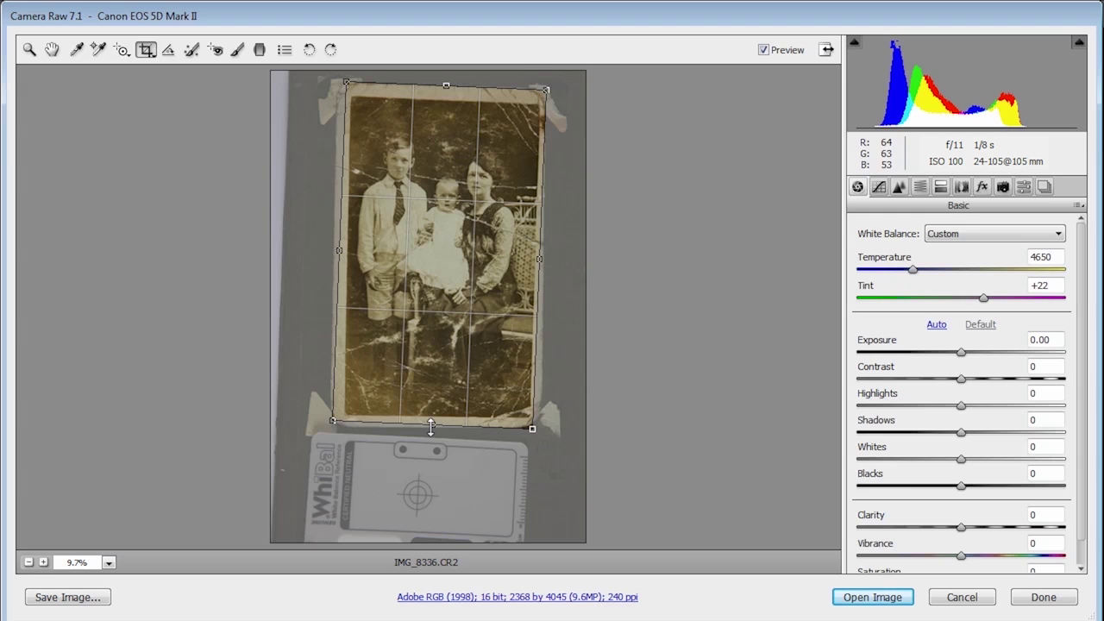
pyautogui.moveTo(446, 86); pyautogui.dragTo(446, 96)
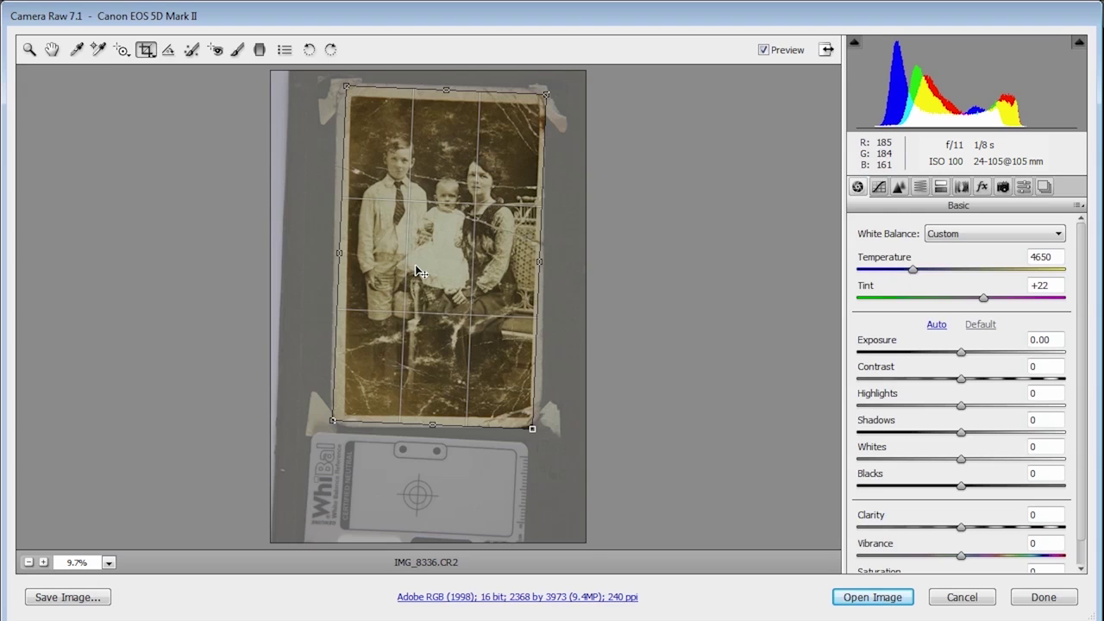
pyautogui.press('Return')
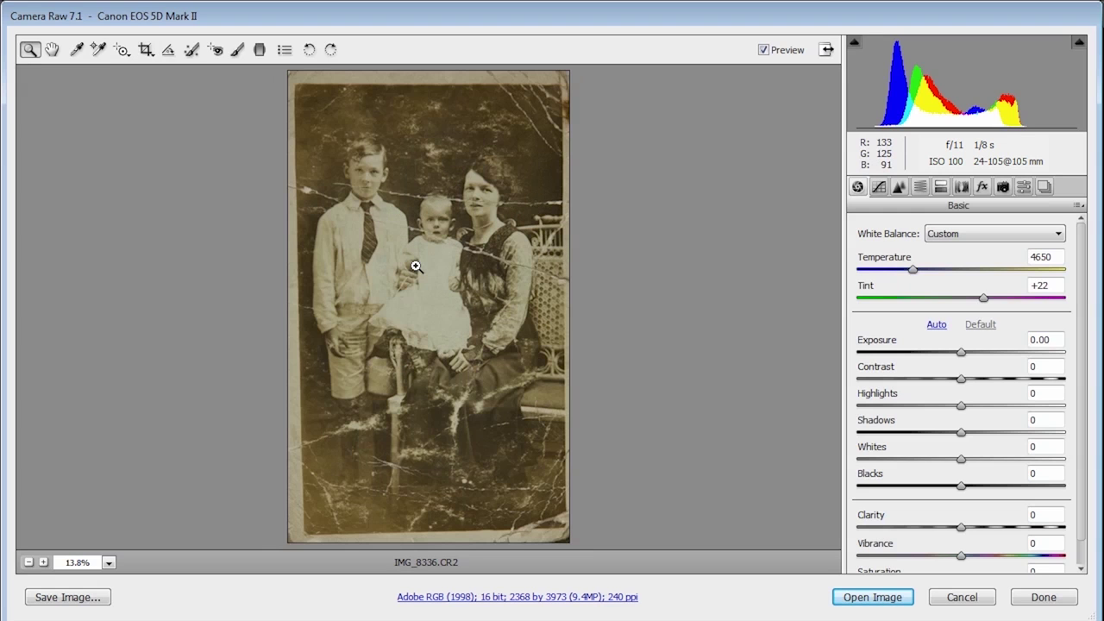
# Step: Tighten the crop's lower edge so that the cropped image is 2368 by 3932 pixels
pyautogui.click(146, 49)
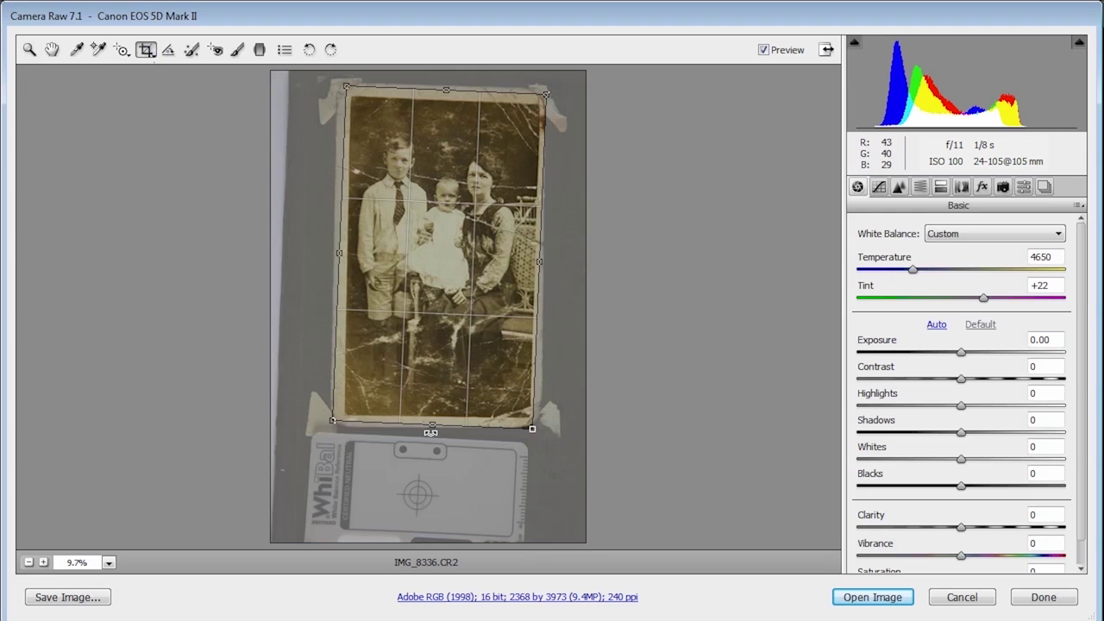
pyautogui.moveTo(431, 431); pyautogui.dragTo(431, 426)
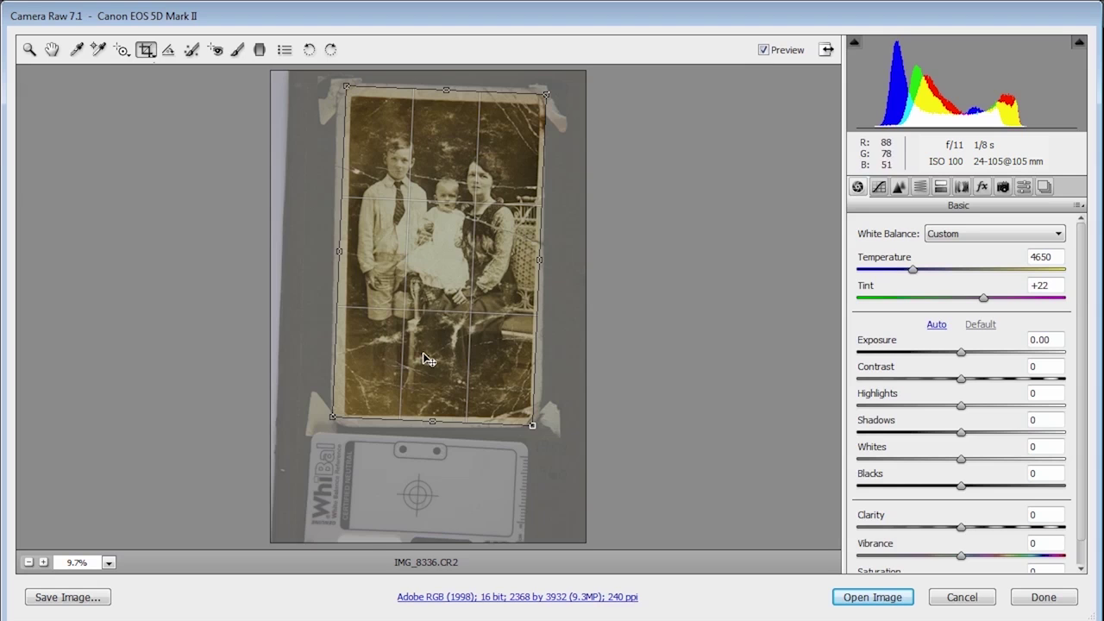
pyautogui.press('Return')
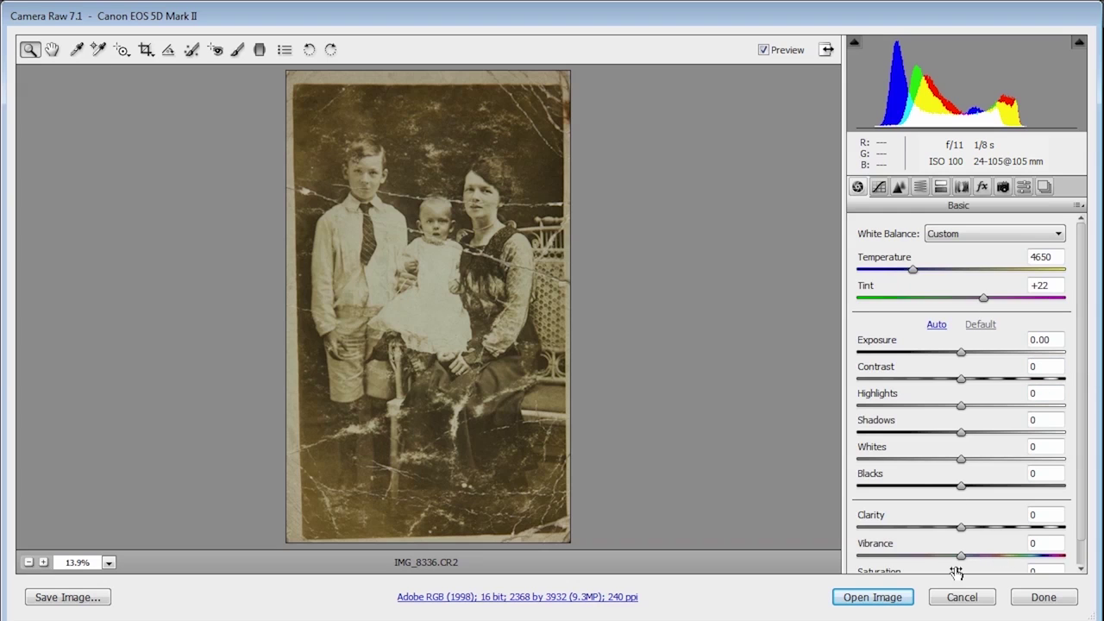
# Step: Set Vibrance to -15, Exposure to +0.35, Blacks to -37 and Highlights to -20, and open the image in Photoshop
pyautogui.moveTo(963, 563); pyautogui.dragTo(946, 559)
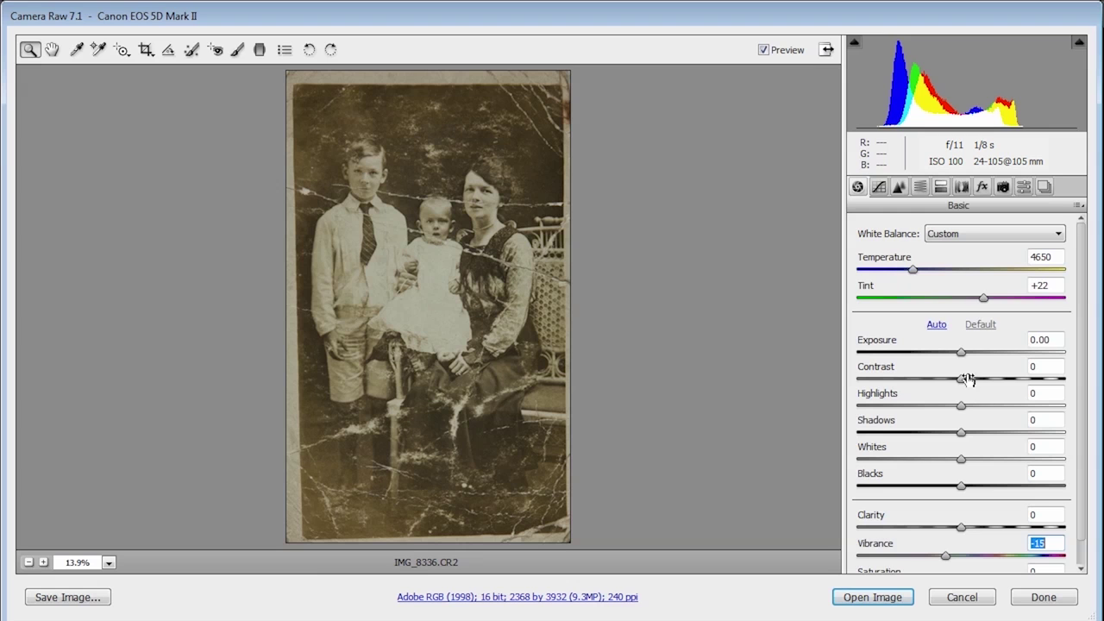
pyautogui.moveTo(961, 353); pyautogui.dragTo(969, 352)
pyautogui.moveTo(965, 486); pyautogui.dragTo(927, 477)
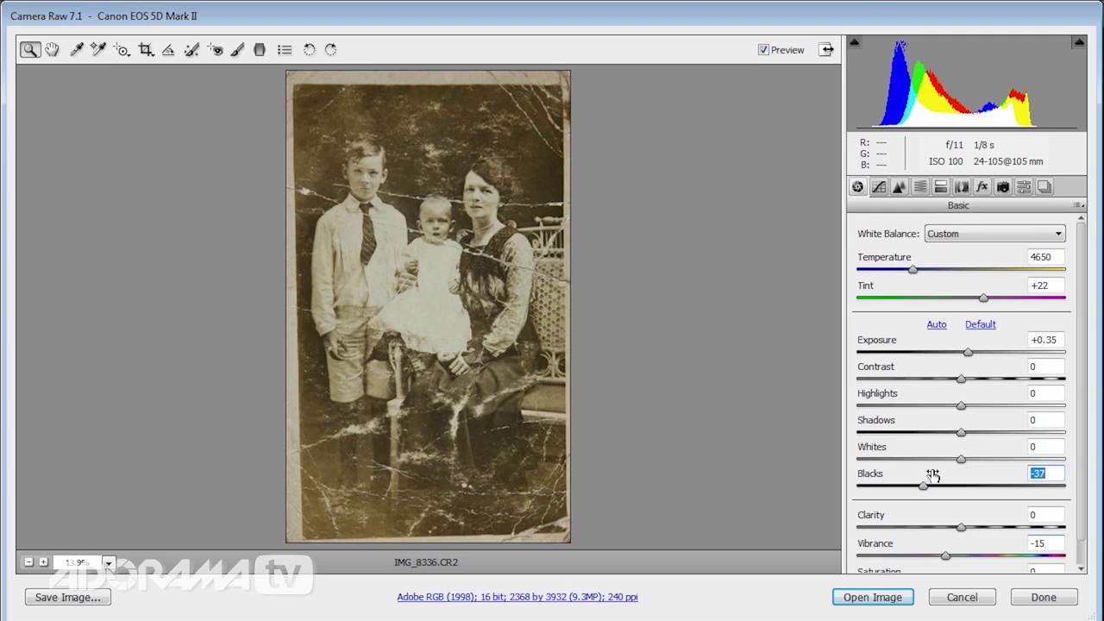
pyautogui.moveTo(965, 410); pyautogui.dragTo(941, 410)
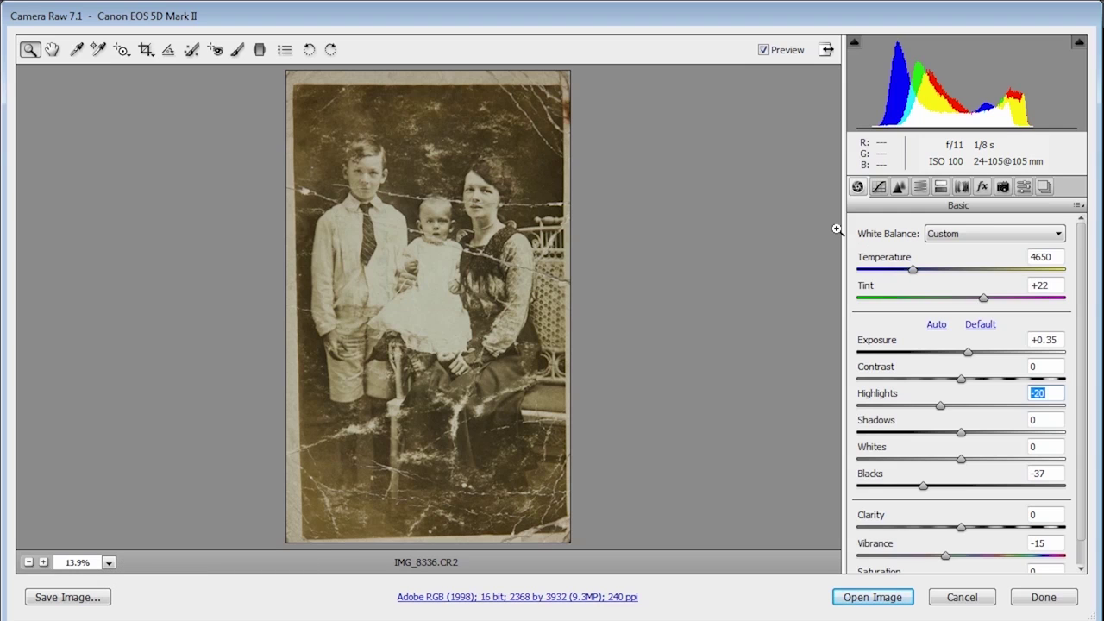
pyautogui.click(862, 597)
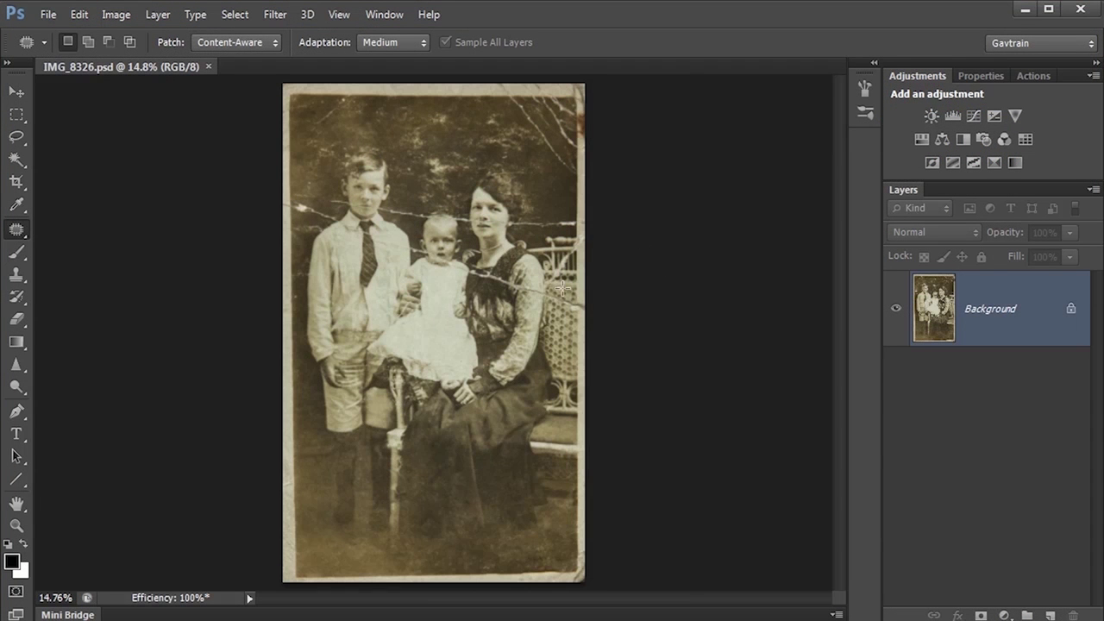
# Step: Create a new layer named Restored above the Background layer
pyautogui.scroll(2, 534, 449)
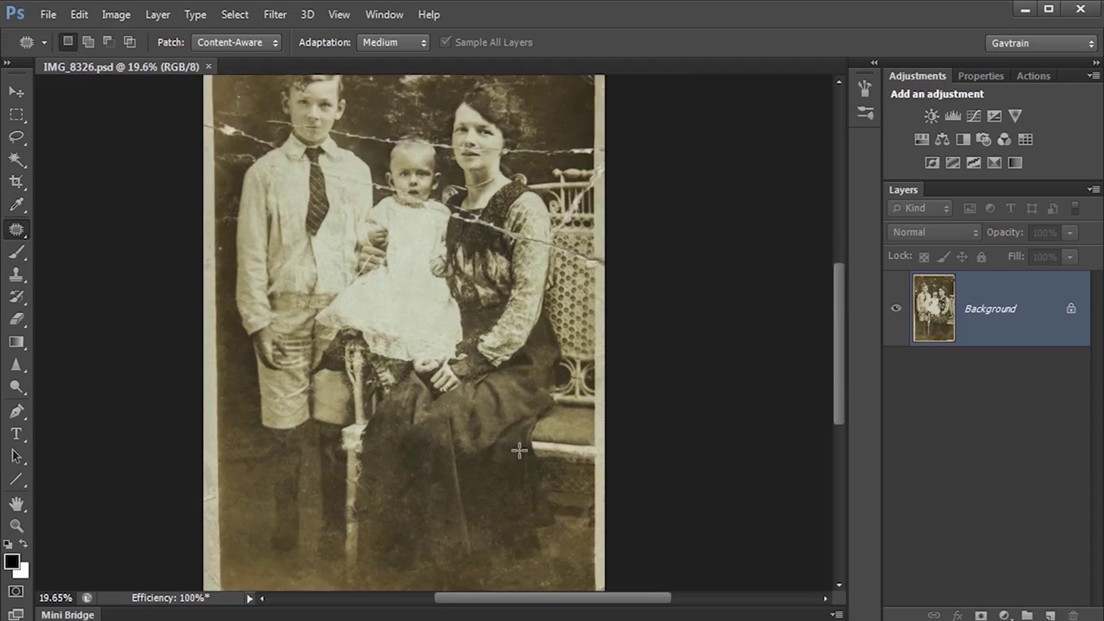
pyautogui.moveTo(362, 432); pyautogui.dragTo(422, 487)
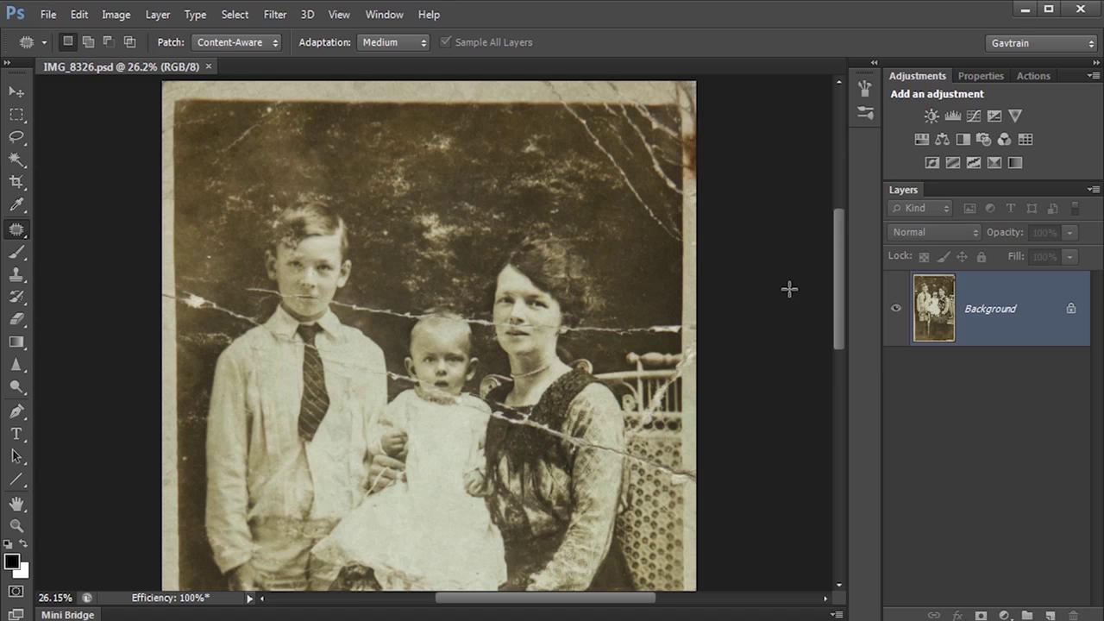
pyautogui.click(158, 14)
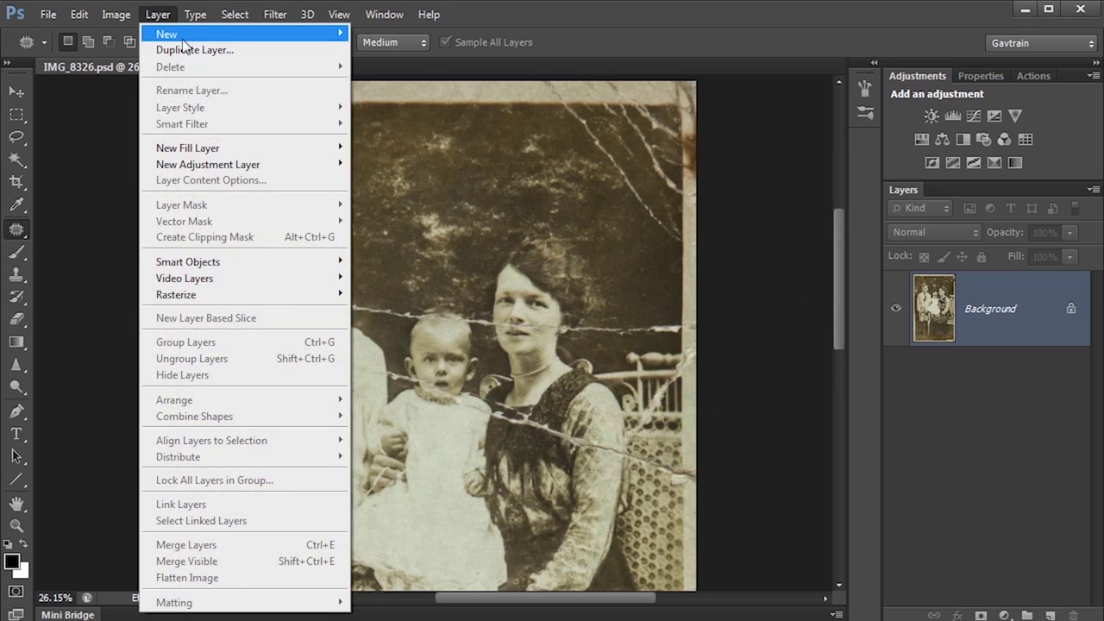
pyautogui.moveTo(186, 36)
pyautogui.click(380, 34)
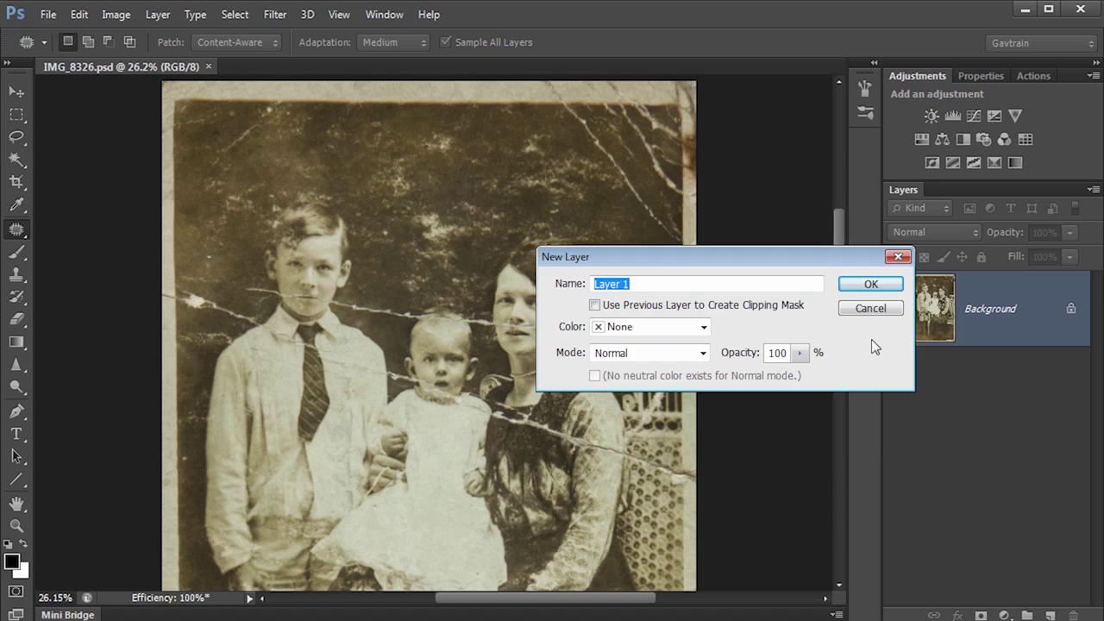
pyautogui.write('Restored')
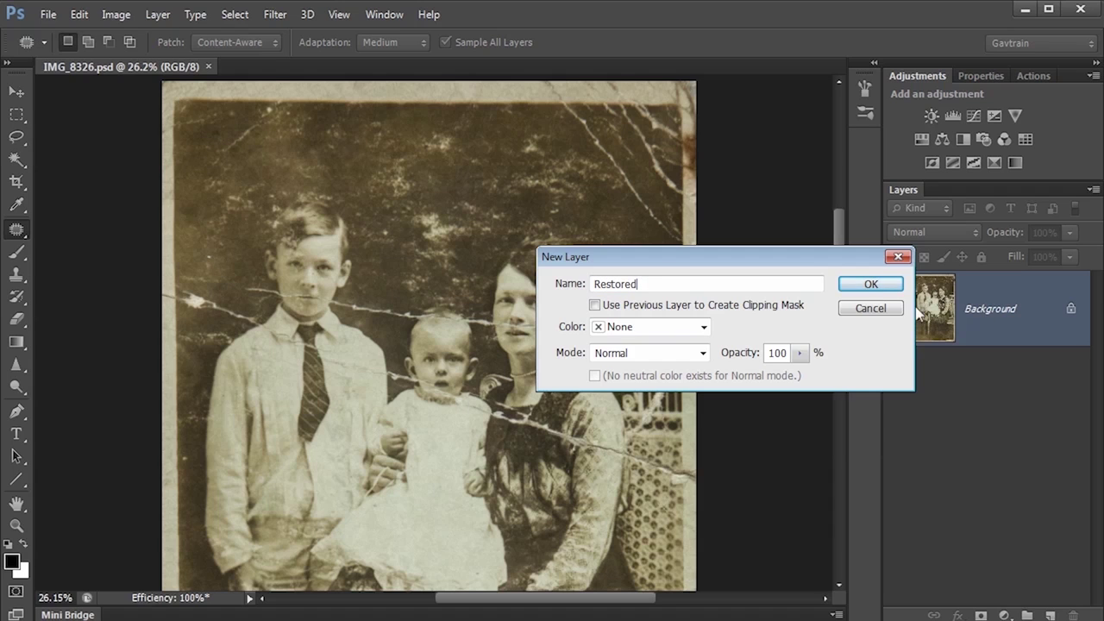
pyautogui.click(871, 284)
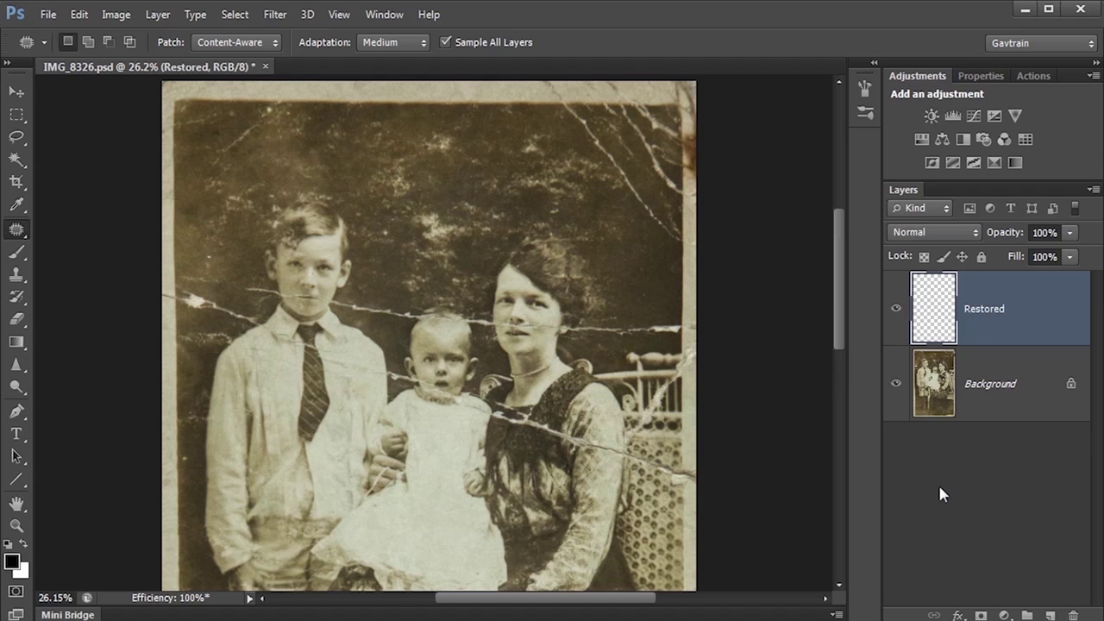
# Step: Heal the horizontal crease in the dark background above the chair with the Spot Healing Brush at size 35
pyautogui.scroll(3, 410, 399)
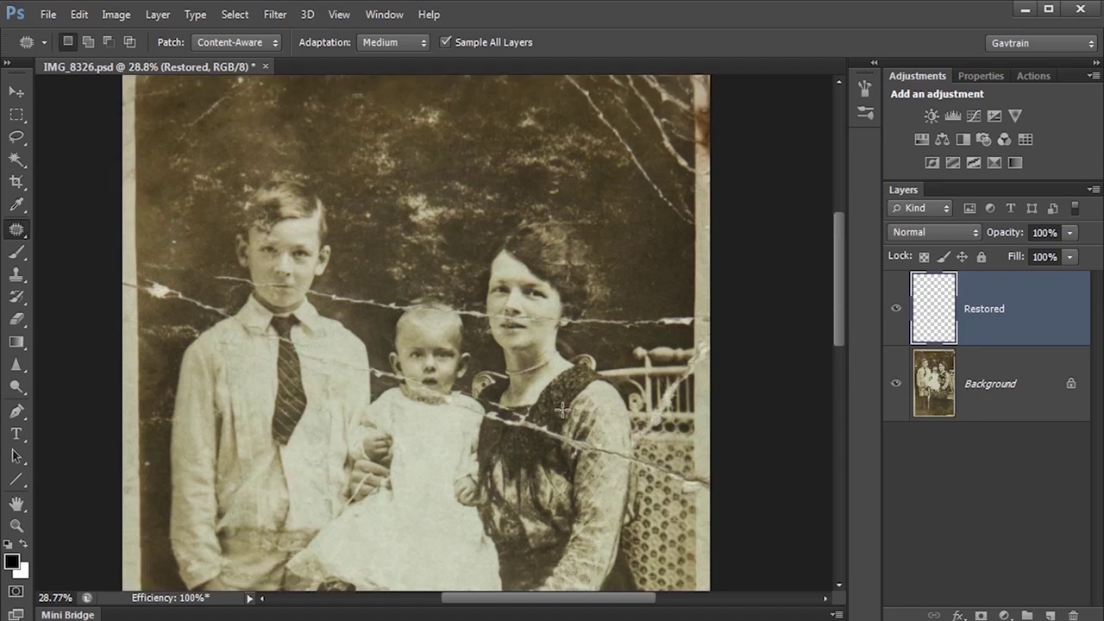
pyautogui.moveTo(411, 398); pyautogui.dragTo(485, 376)
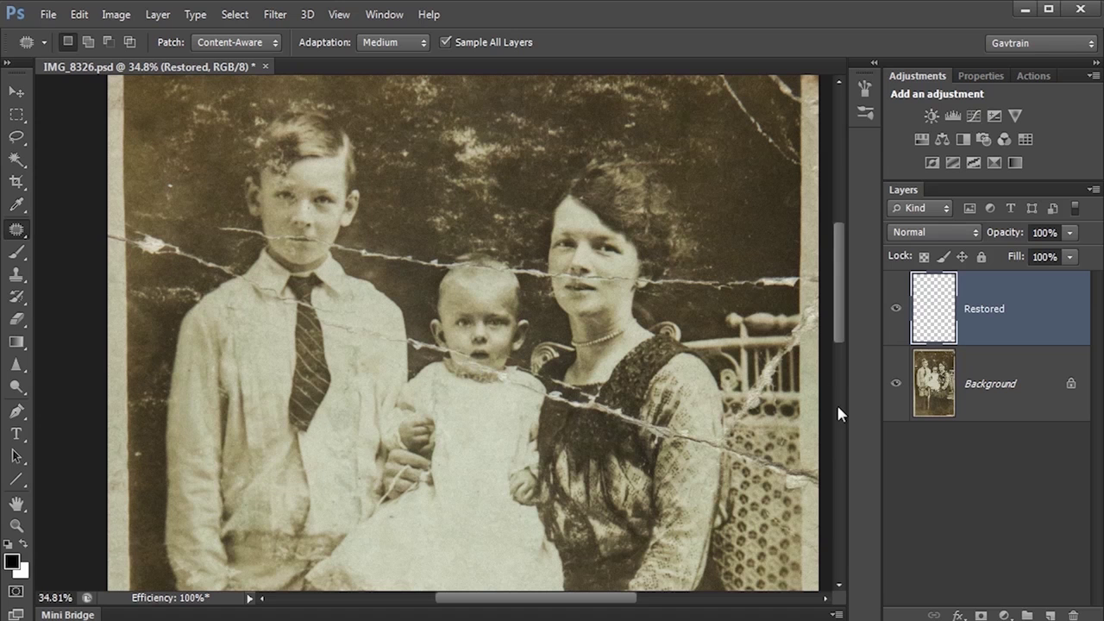
pyautogui.scroll(3, 837, 414)
pyautogui.moveTo(710, 330); pyautogui.dragTo(601, 327)
pyautogui.scroll(1, 601, 329)
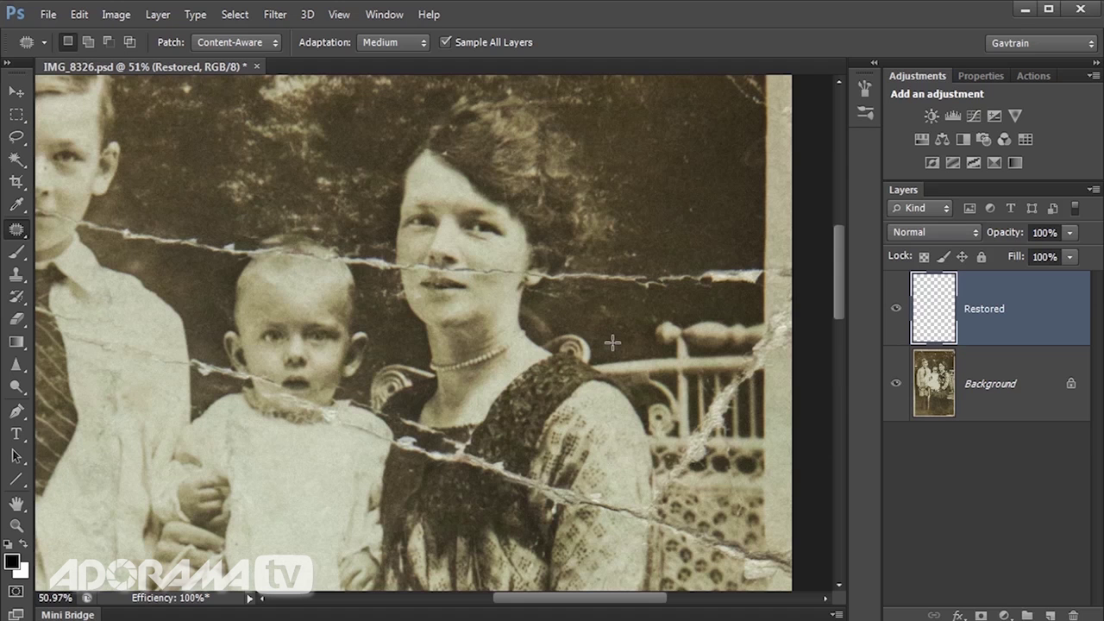
pyautogui.scroll(1, 606, 338)
pyautogui.moveTo(594, 335); pyautogui.dragTo(564, 306)
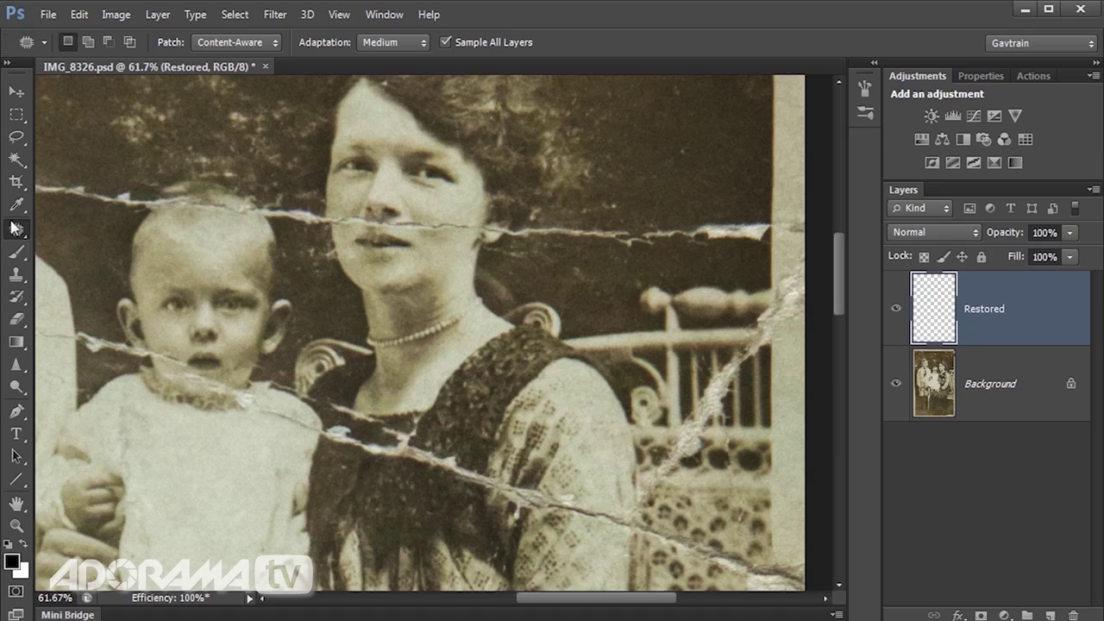
pyautogui.click(15, 228)
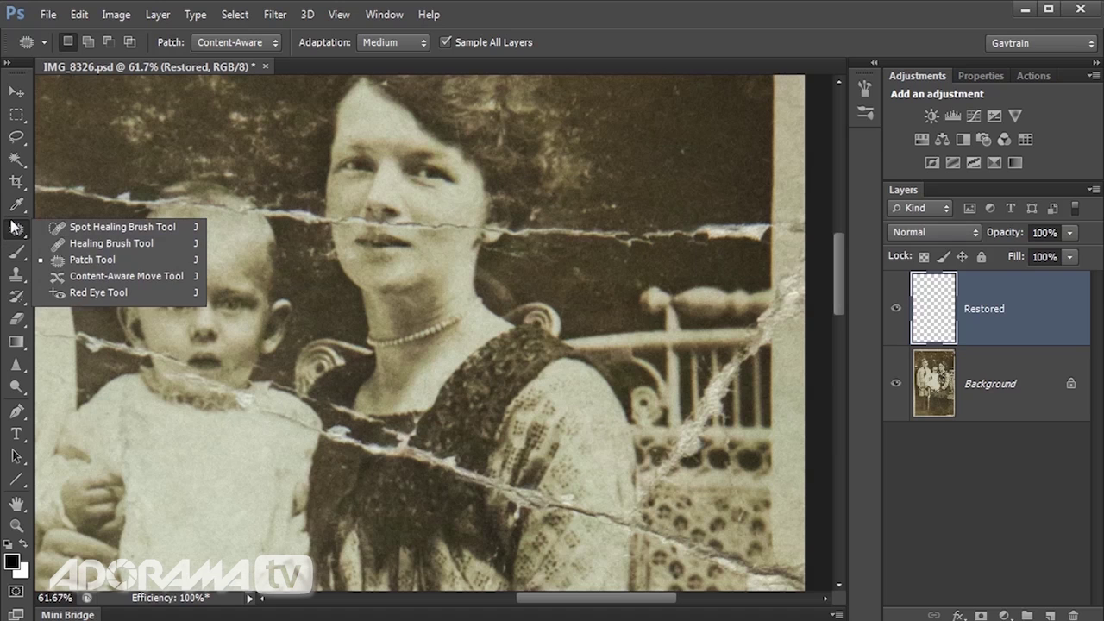
pyautogui.click(96, 228)
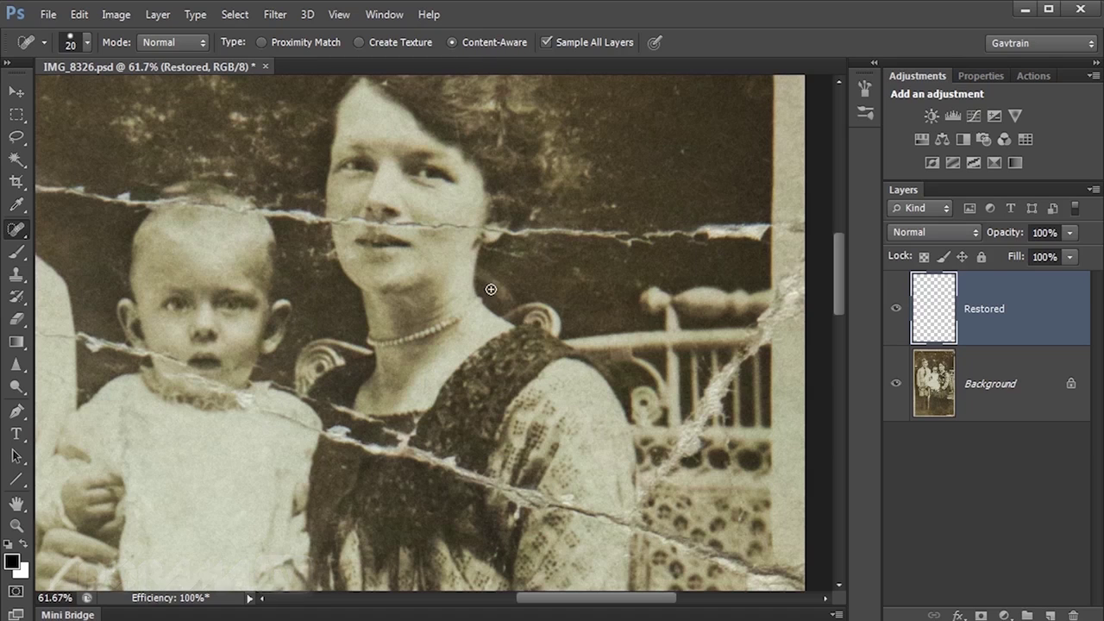
pyautogui.press(']')
pyautogui.press(']')
pyautogui.press(']')
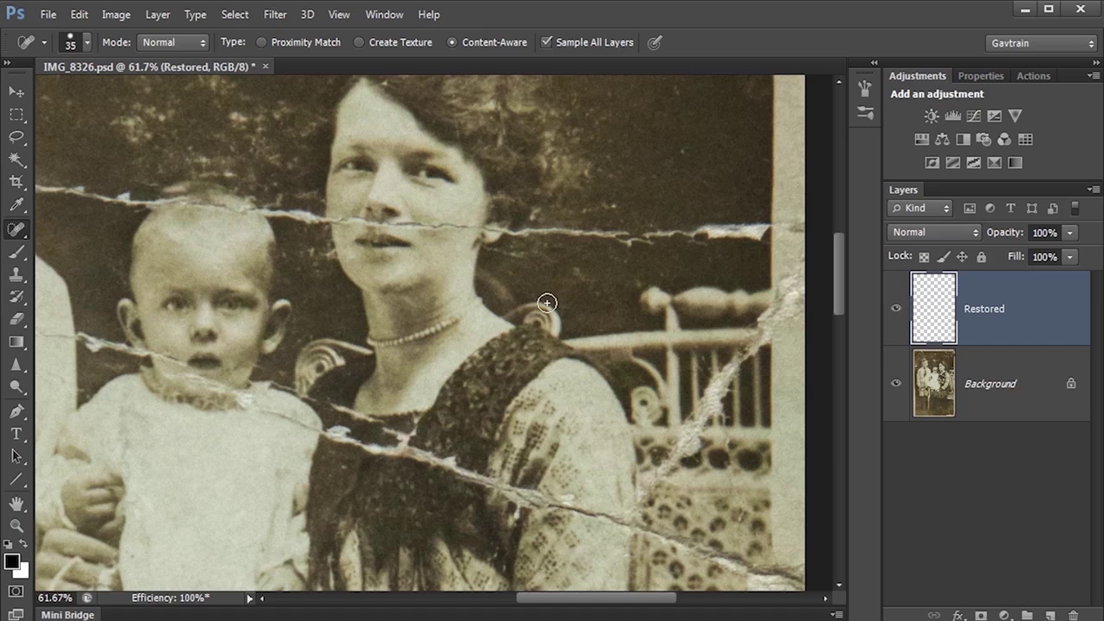
pyautogui.moveTo(536, 233); pyautogui.dragTo(764, 229)
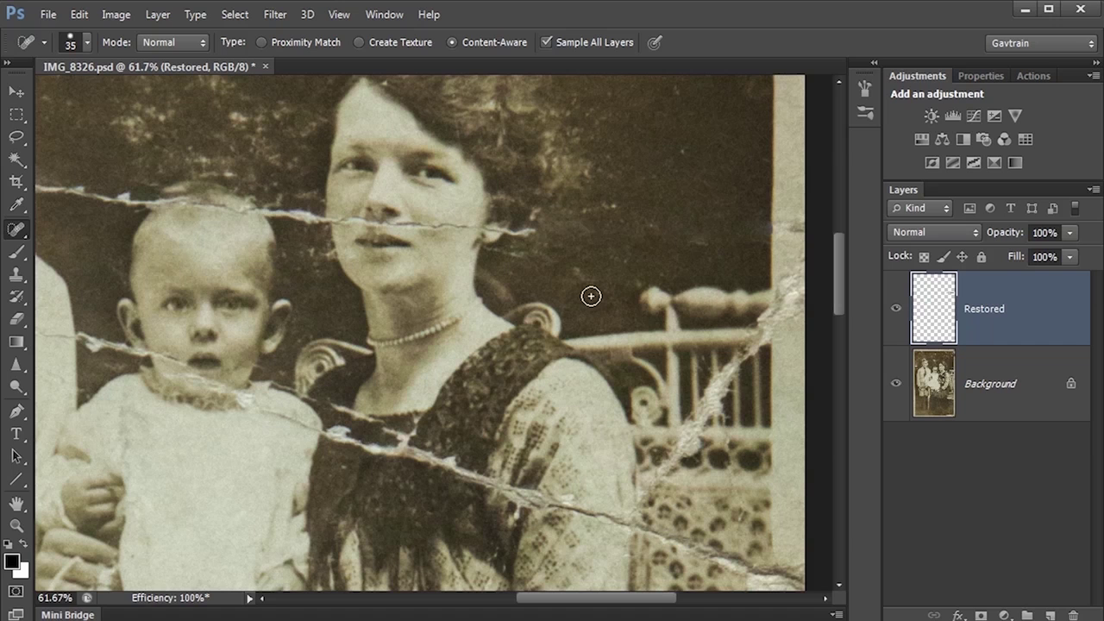
# Step: Enlarge the Spot Healing Brush to size 60 and heal the leftover marks in the background above the chair
pyautogui.press(']')
pyautogui.press(']')
pyautogui.press(']')
pyautogui.press(']')
pyautogui.press(']')
pyautogui.moveTo(693, 235); pyautogui.dragTo(723, 234)
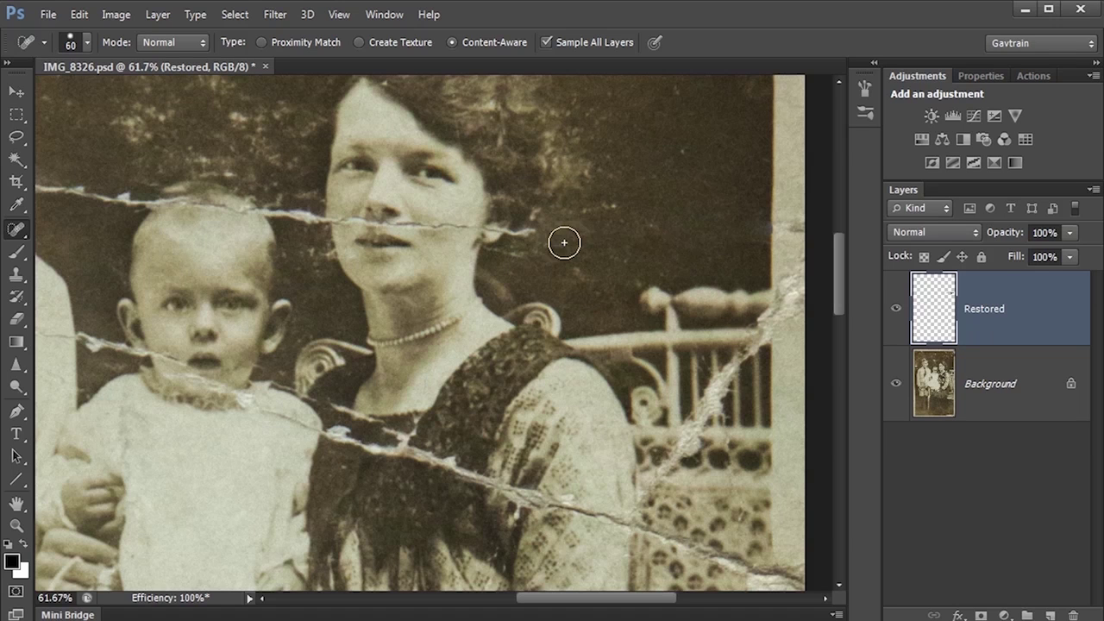
# Step: Try healing the crease across the woman's whole face in one stroke with the size 60 brush, and undo it
pyautogui.moveTo(384, 276); pyautogui.dragTo(480, 281)
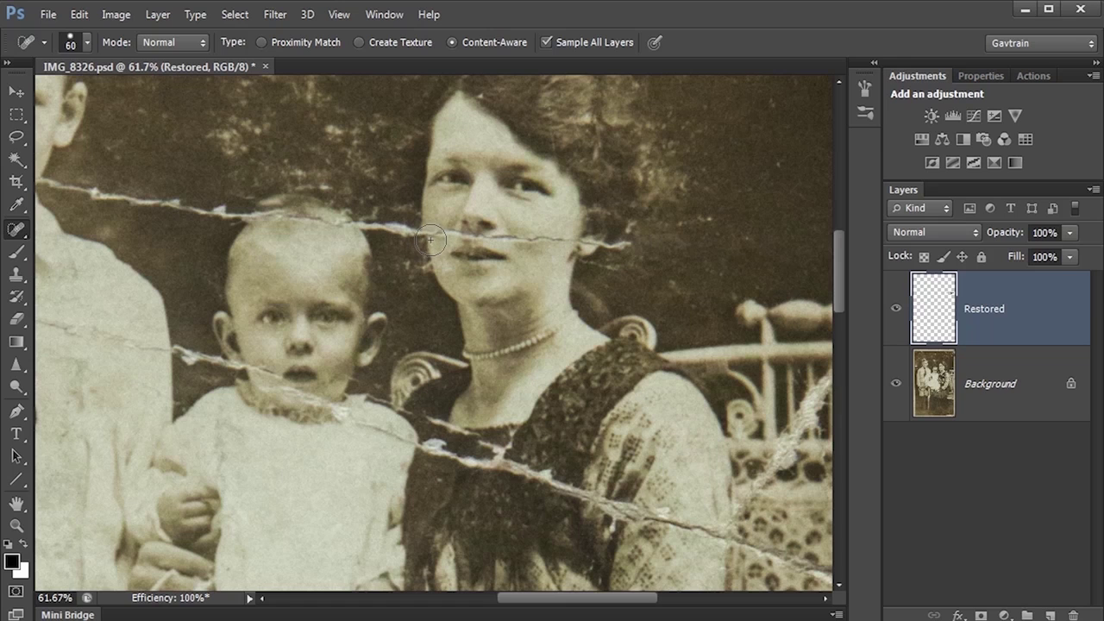
pyautogui.moveTo(431, 241)
pyautogui.mouseDown()
pyautogui.moveTo(520, 228)
pyautogui.moveTo(637, 247)
pyautogui.mouseUp()
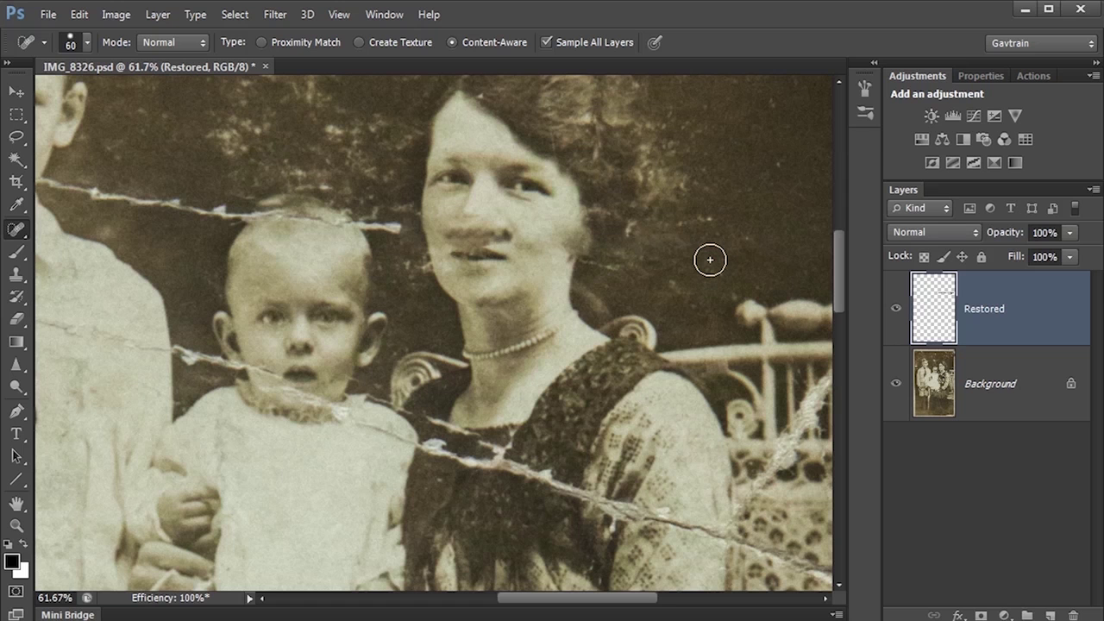
pyautogui.scroll(4, 499, 285)
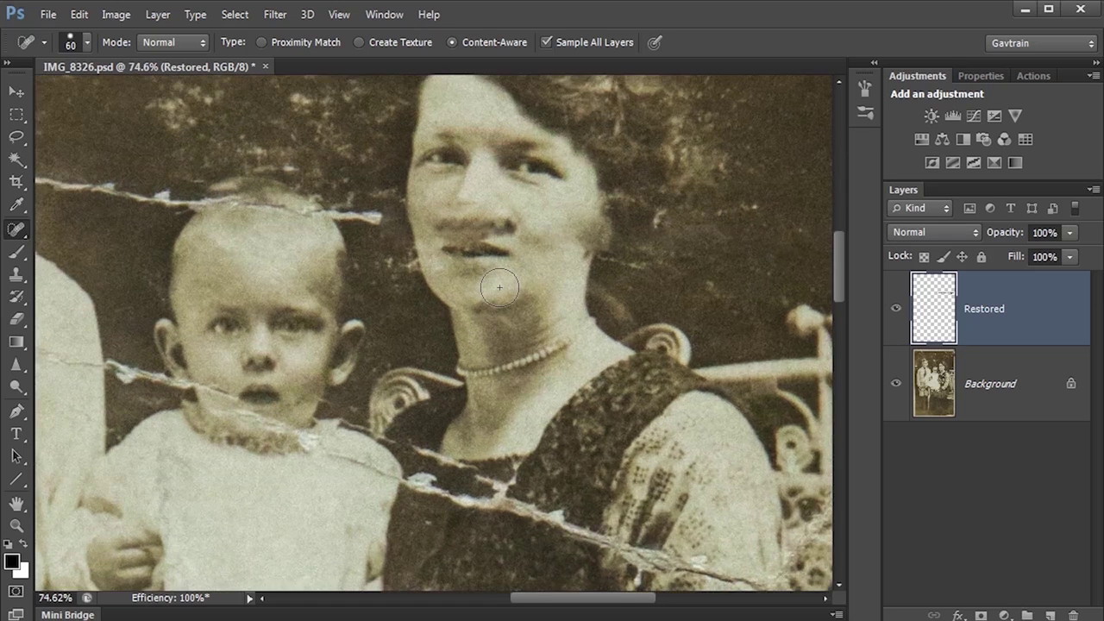
pyautogui.moveTo(501, 292); pyautogui.dragTo(470, 355)
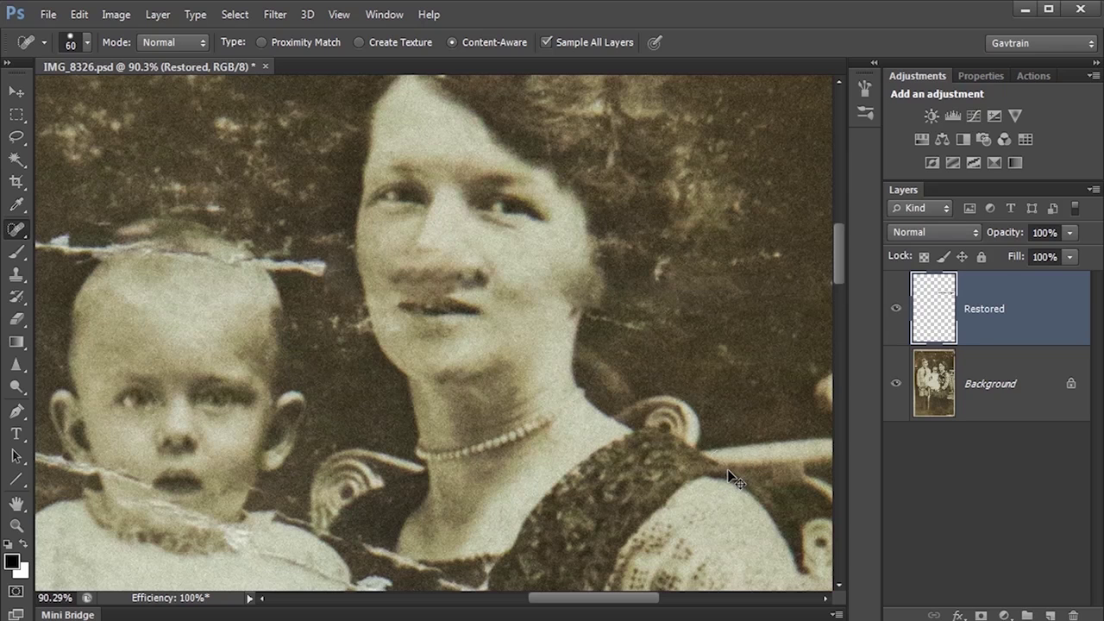
pyautogui.hotkey('ctrl', 'z')
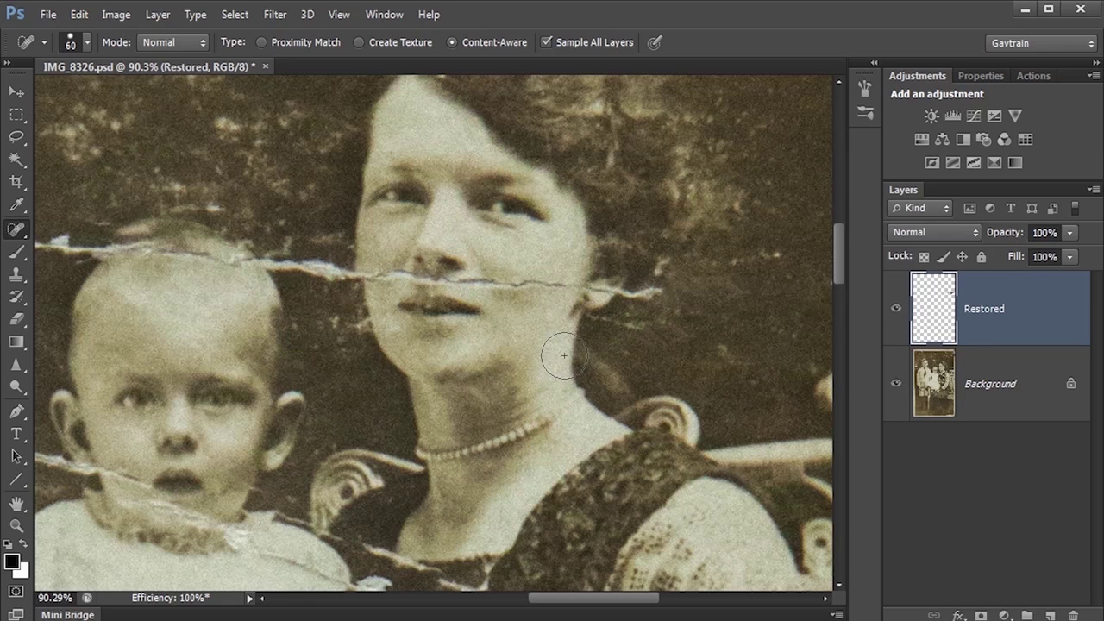
# Step: Heal the crease across the woman's cheek, ear and upper lip in short sections with the Spot Healing Brush at size 20
pyautogui.press('[')
pyautogui.press('[')
pyautogui.press('[')
pyautogui.press('[')
pyautogui.press('[')
pyautogui.moveTo(485, 285); pyautogui.dragTo(674, 293)
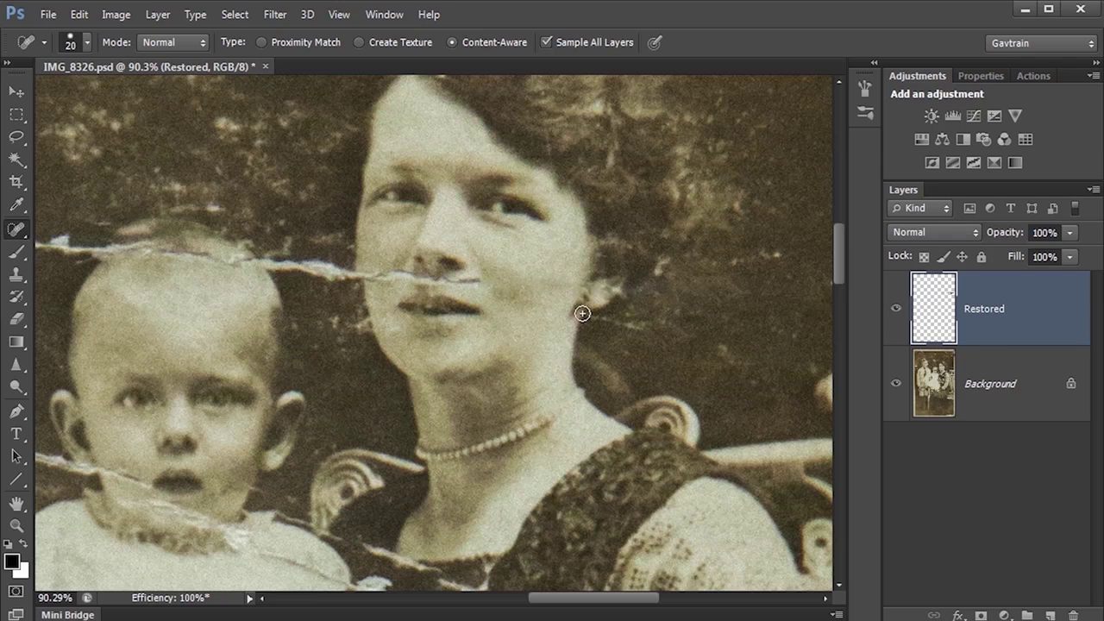
pyautogui.moveTo(475, 280)
pyautogui.mouseDown()
pyautogui.moveTo(391, 276)
pyautogui.moveTo(473, 279)
pyautogui.mouseUp()
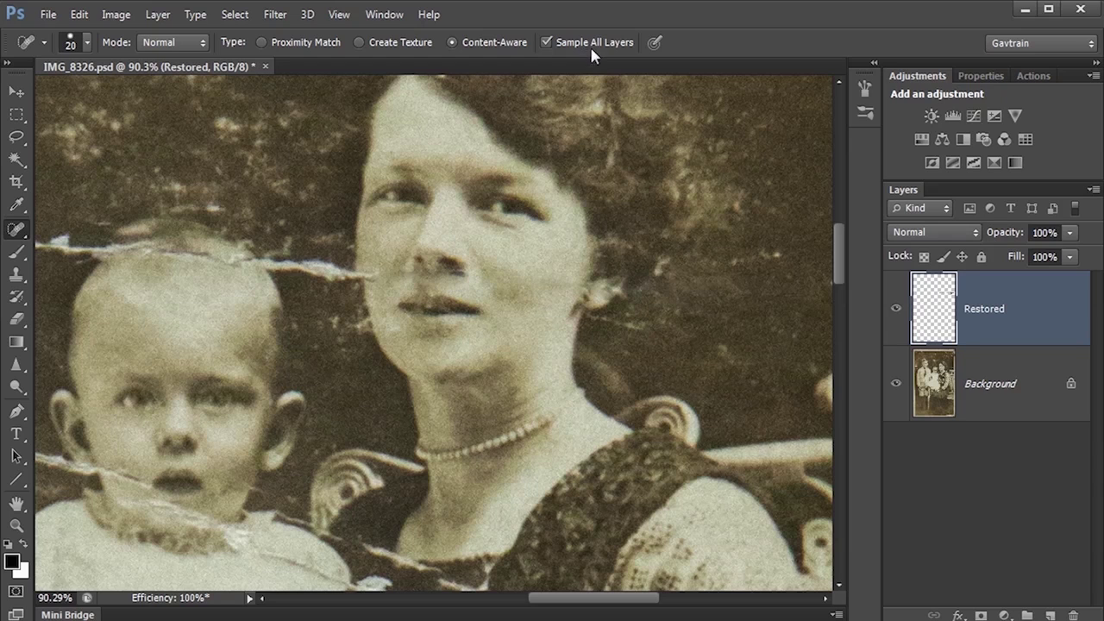
pyautogui.moveTo(379, 272); pyautogui.dragTo(361, 274)
pyautogui.moveTo(458, 273); pyautogui.dragTo(467, 283)
# Step: Toggle the Restored layer's visibility to compare the woman's face before and after healing
pyautogui.click(898, 311)
pyautogui.click(898, 311)
pyautogui.click(897, 311)
pyautogui.click(898, 309)
# Step: Heal the crease beside the woman's cheek, on both sides of the boy's jaw and across his cheek with the size 20 Spot Healing Brush
pyautogui.moveTo(363, 278)
pyautogui.mouseDown()
pyautogui.moveTo(308, 261)
pyautogui.moveTo(342, 276)
pyautogui.moveTo(288, 274)
pyautogui.moveTo(279, 259)
pyautogui.moveTo(333, 273)
pyautogui.moveTo(345, 297)
pyautogui.mouseUp()
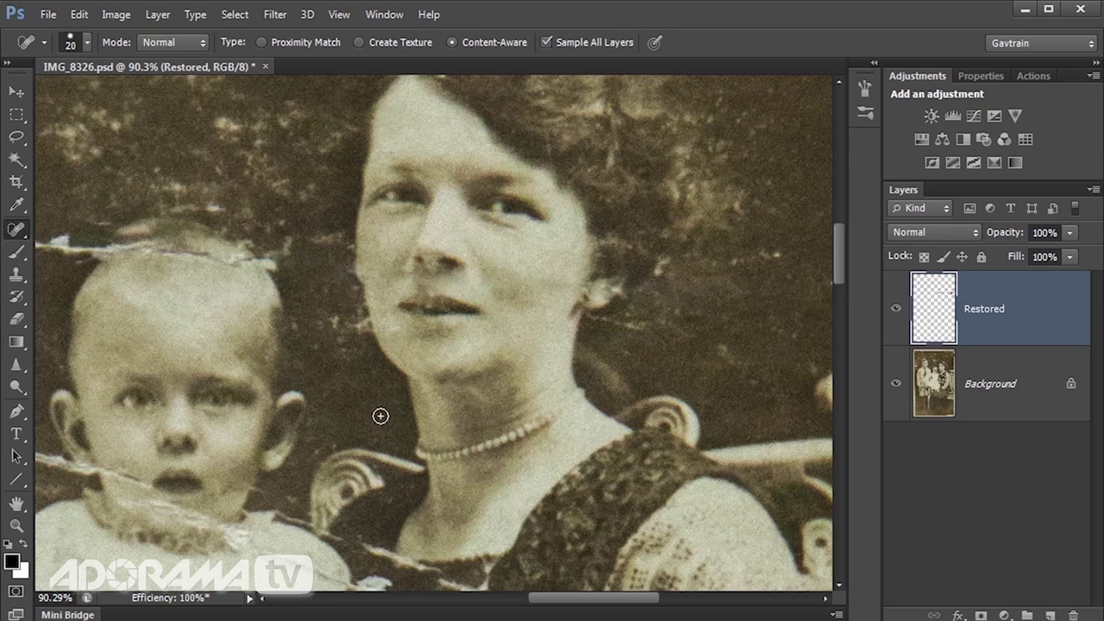
pyautogui.moveTo(93, 298); pyautogui.dragTo(542, 389)
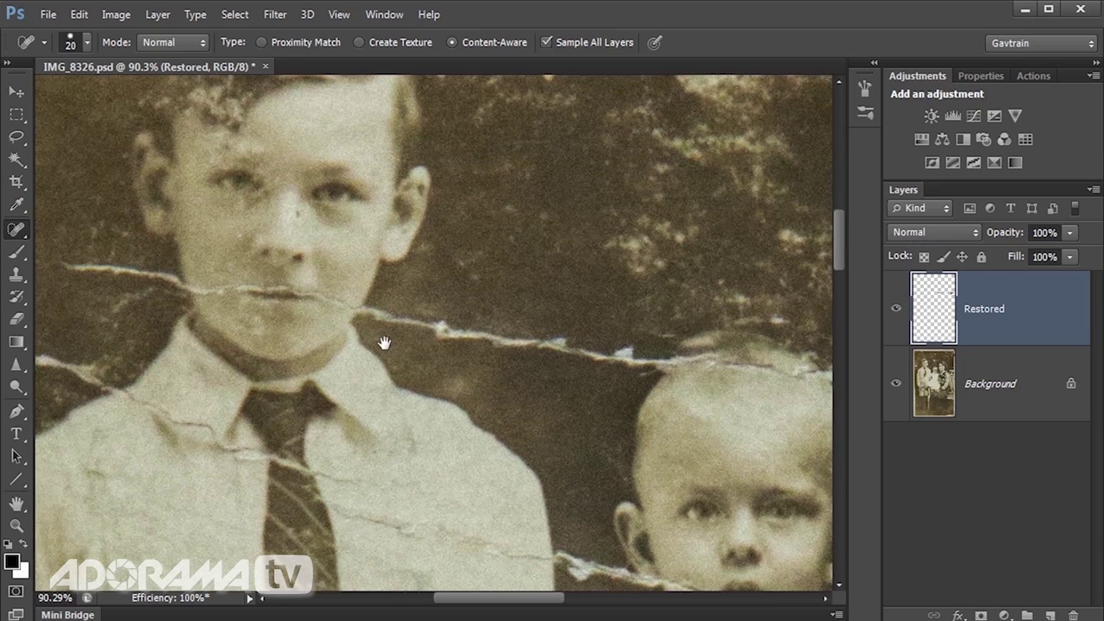
pyautogui.moveTo(372, 308); pyautogui.dragTo(397, 321)
pyautogui.moveTo(190, 295); pyautogui.dragTo(153, 269)
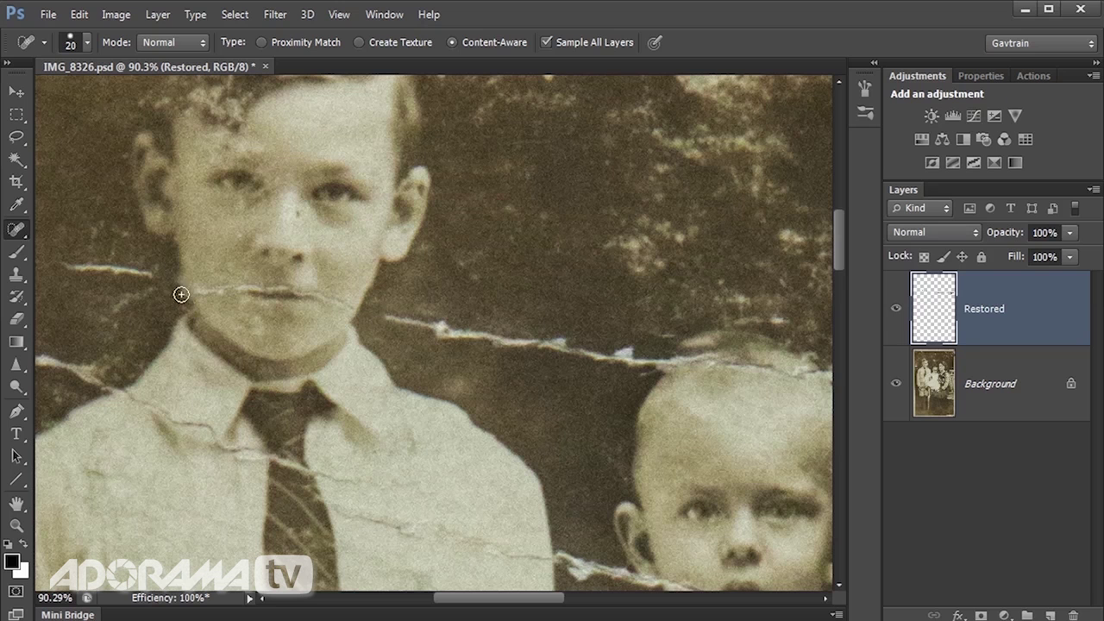
pyautogui.scroll(2, 184, 296)
pyautogui.moveTo(184, 257)
pyautogui.mouseDown()
pyautogui.moveTo(192, 307)
pyautogui.moveTo(187, 288)
pyautogui.moveTo(259, 281)
pyautogui.mouseUp()
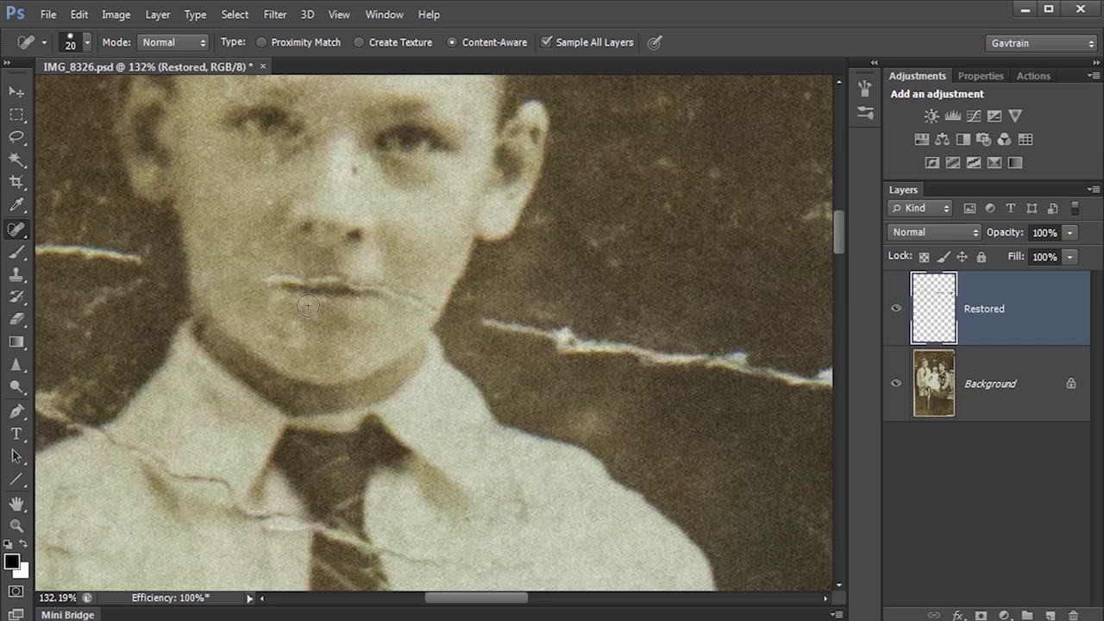
# Step: Switch to the Clone Stamp tool and set it to sample All Layers
pyautogui.scroll(-3, 295, 308)
pyautogui.scroll(-2, 295, 309)
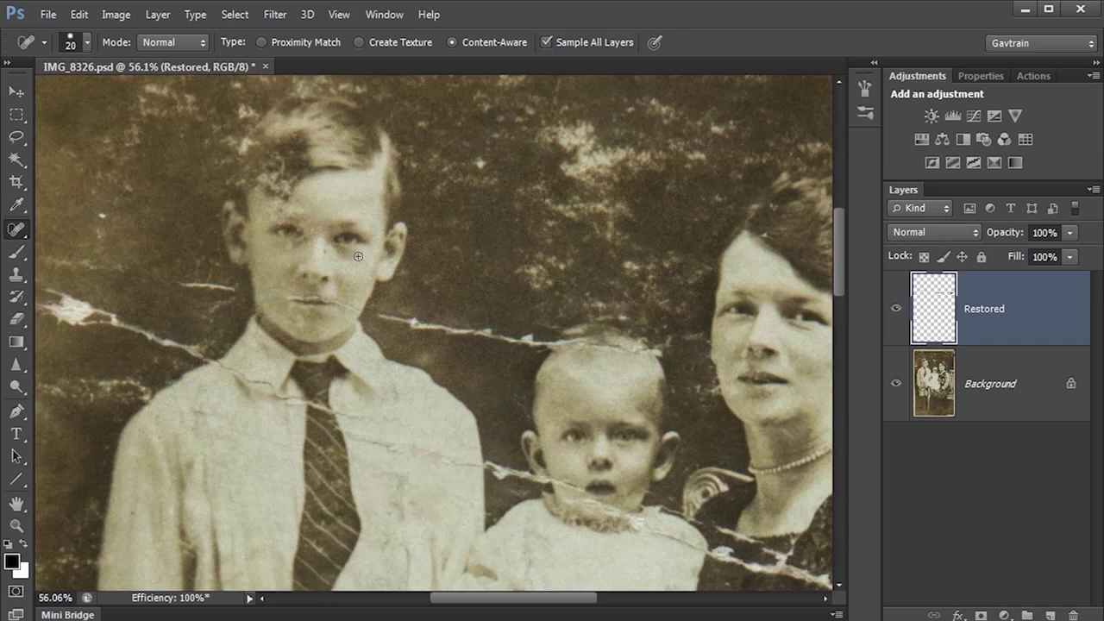
pyautogui.scroll(-4, 426, 322)
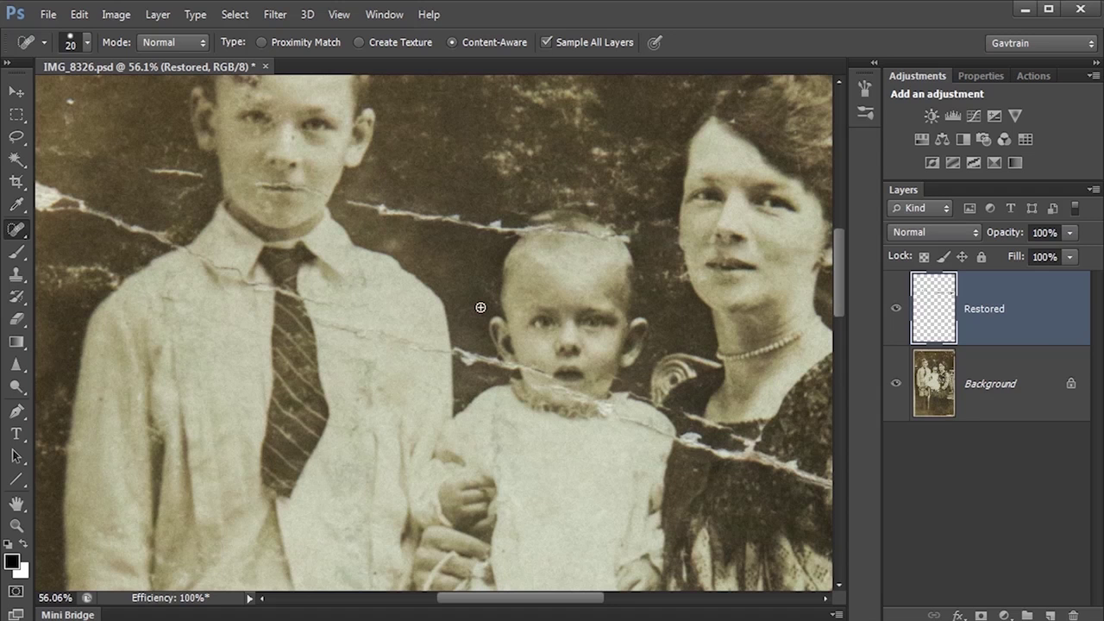
pyautogui.moveTo(165, 292); pyautogui.dragTo(247, 328)
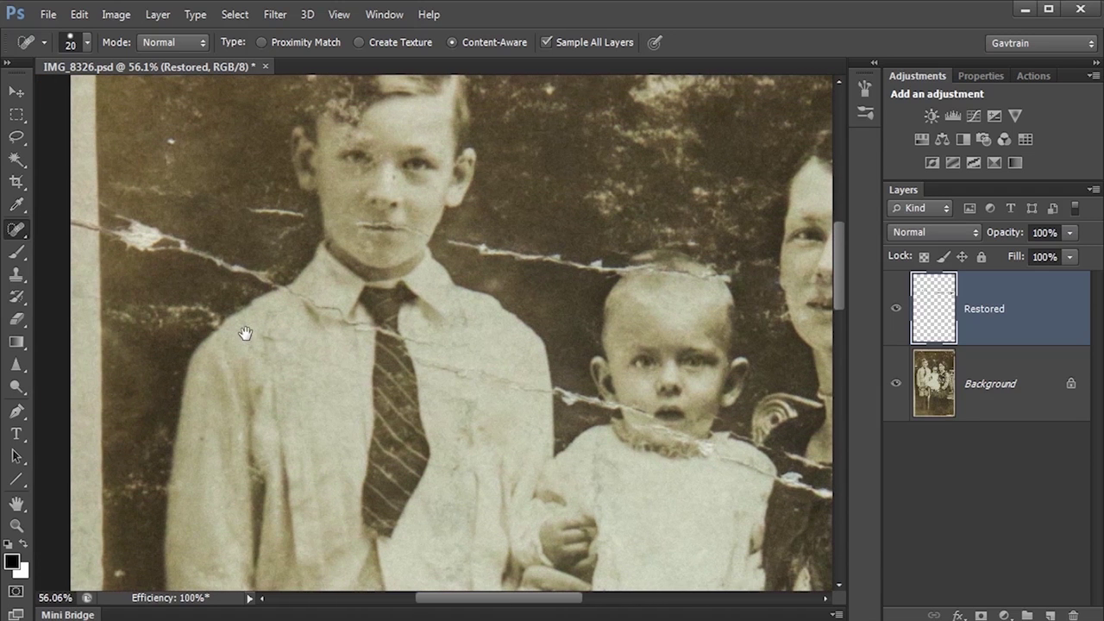
pyautogui.click(15, 281)
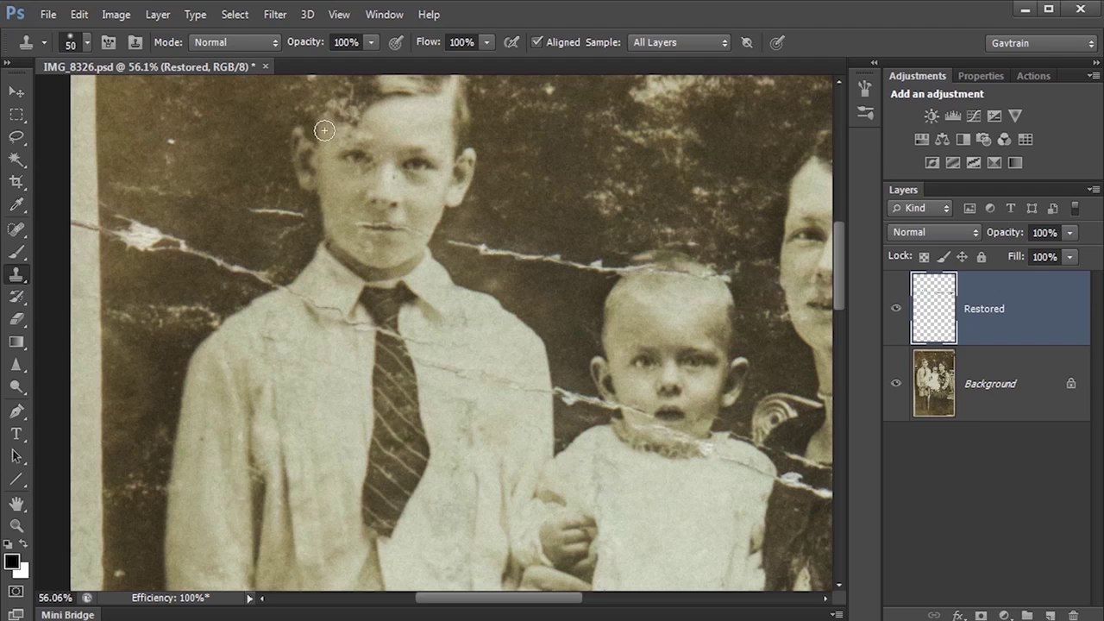
pyautogui.click(664, 46)
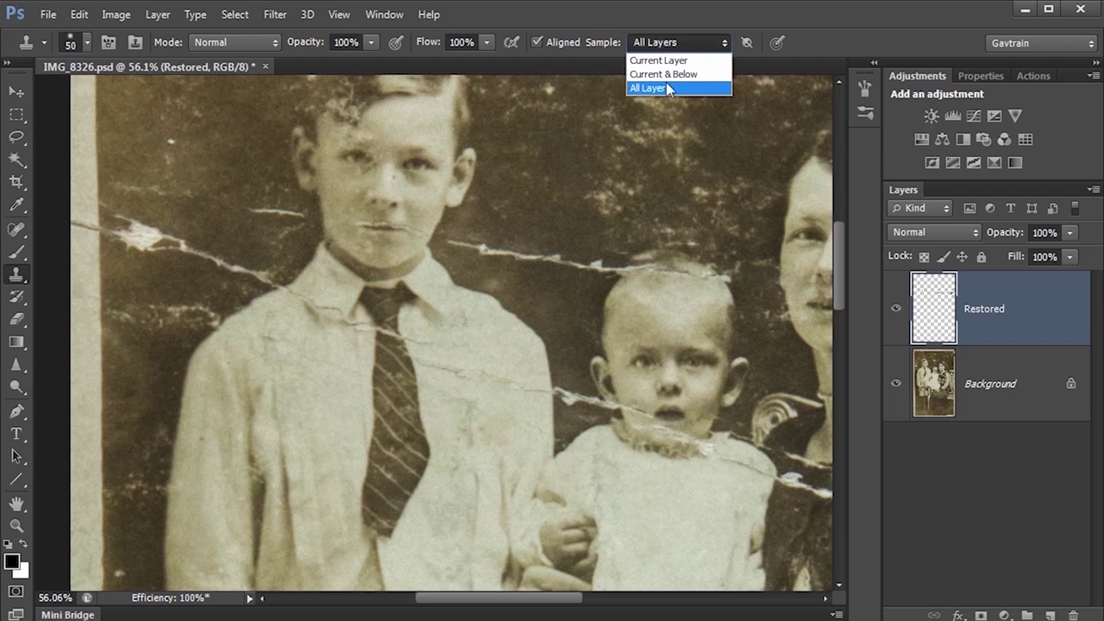
pyautogui.click(651, 88)
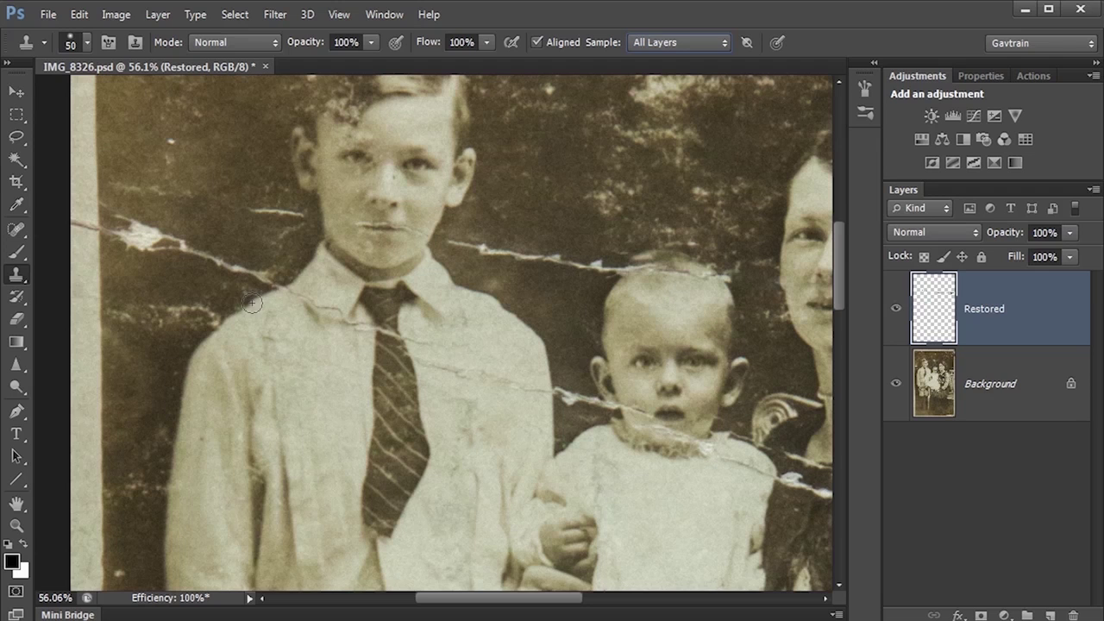
pyautogui.press('Up')
pyautogui.press('Up')
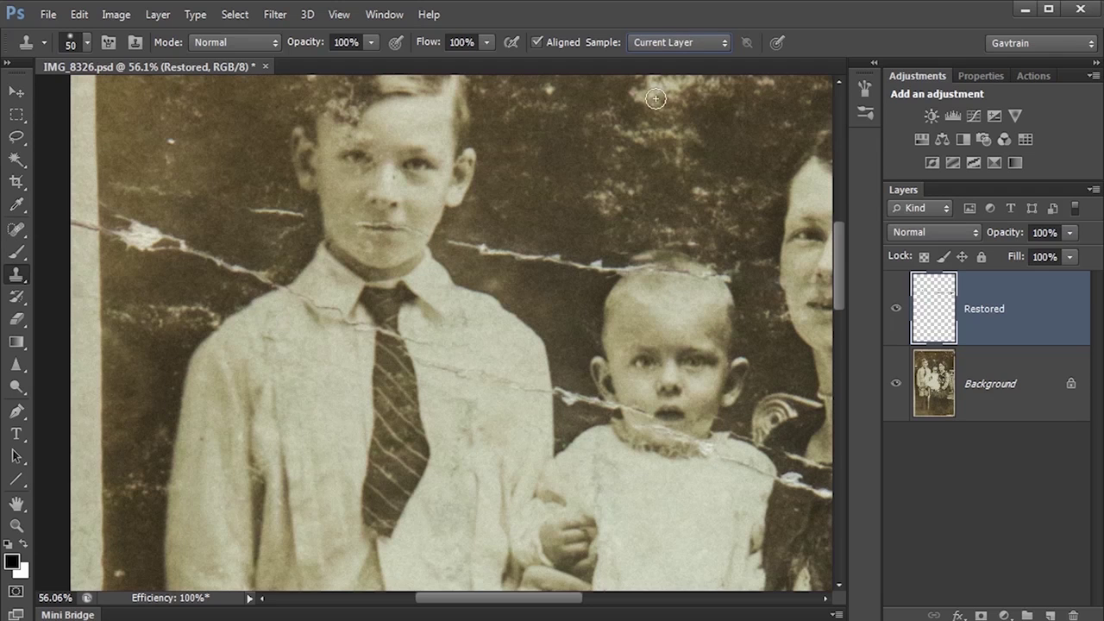
pyautogui.click(665, 47)
pyautogui.click(660, 88)
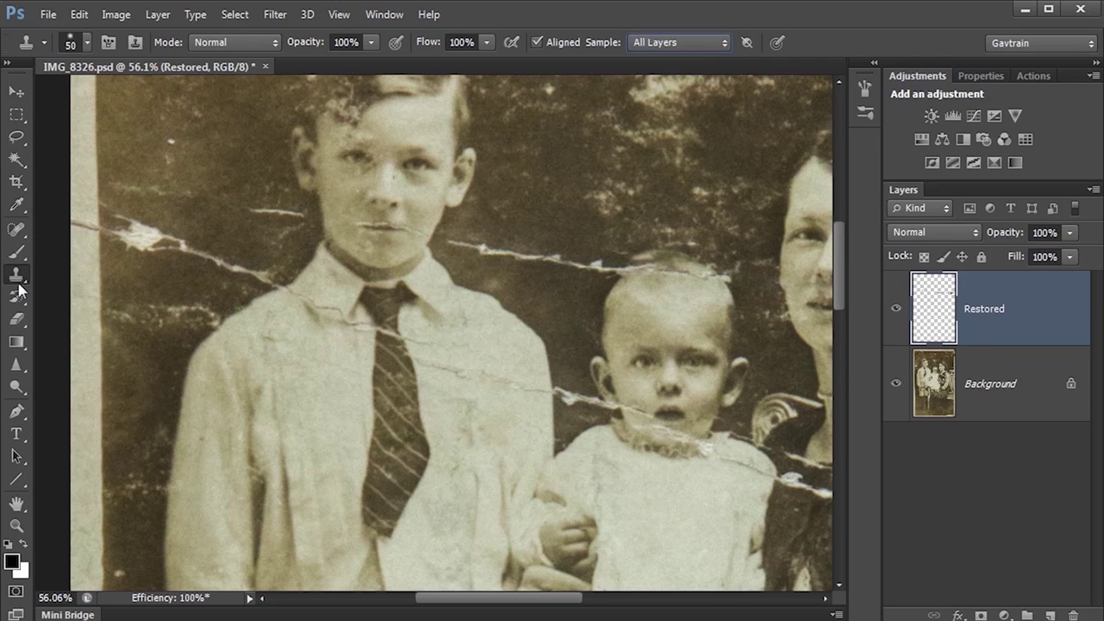
# Step: Clone over the crease in the dark background from the boy's shoulder up to the white tear with the size 50 Clone Stamp
pyautogui.click(305, 314)
pyautogui.click(783, 349)
pyautogui.scroll(3, 280, 298)
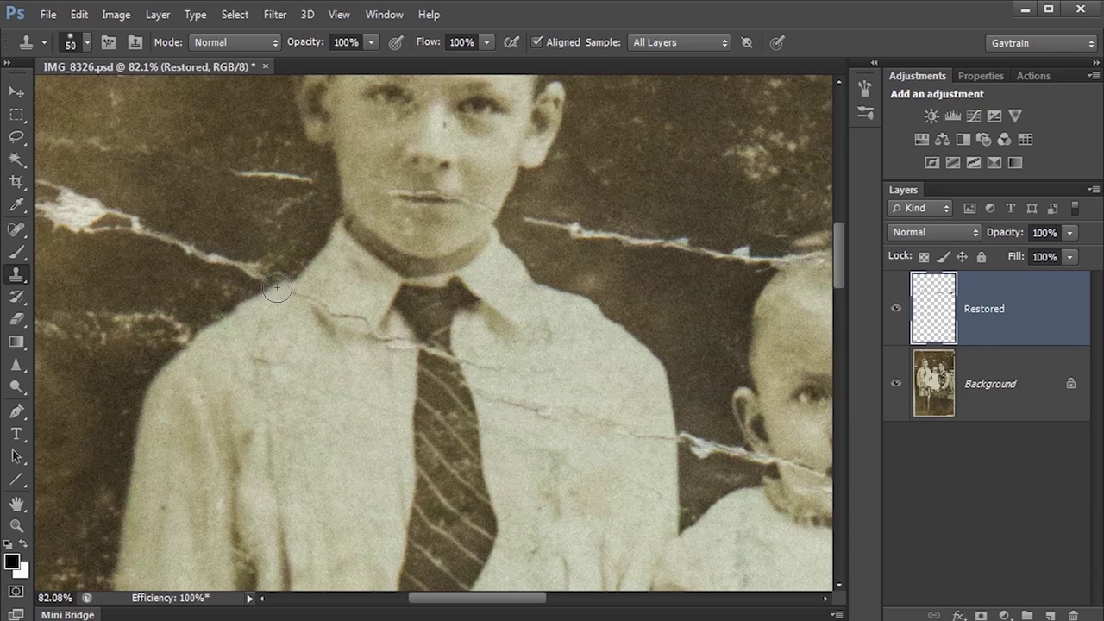
pyautogui.moveTo(277, 288)
pyautogui.mouseDown()
pyautogui.moveTo(274, 263)
pyautogui.moveTo(214, 259)
pyautogui.moveTo(233, 250)
pyautogui.moveTo(191, 257)
pyautogui.moveTo(179, 234)
pyautogui.moveTo(154, 231)
pyautogui.mouseUp()
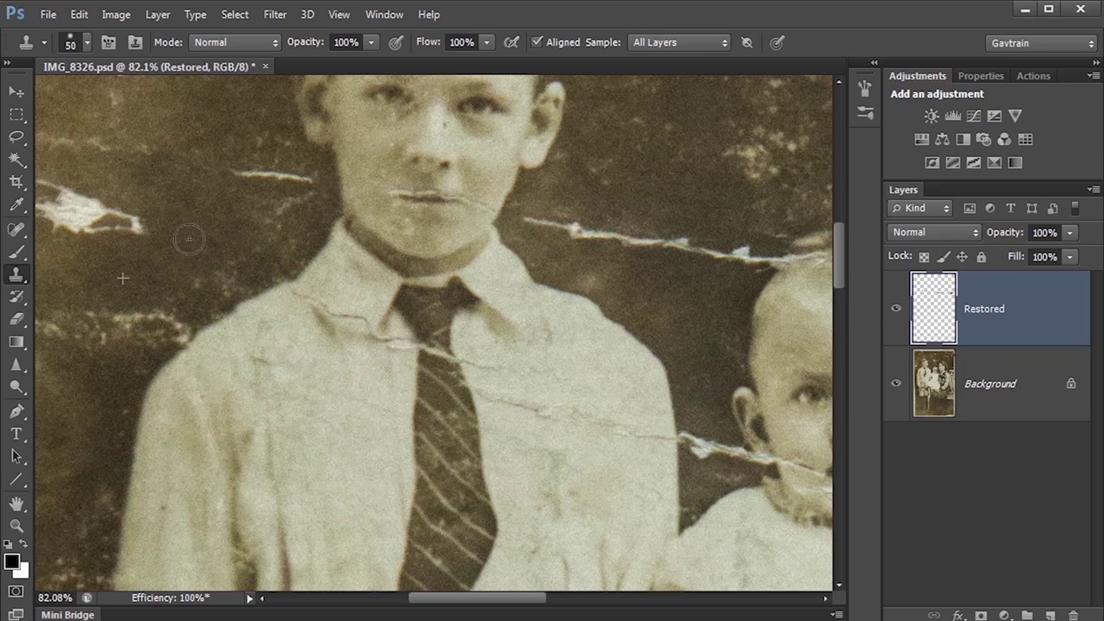
# Step: Clone clean background over the large white tear between the photo's pale border and the boy
pyautogui.moveTo(149, 319); pyautogui.dragTo(287, 369)
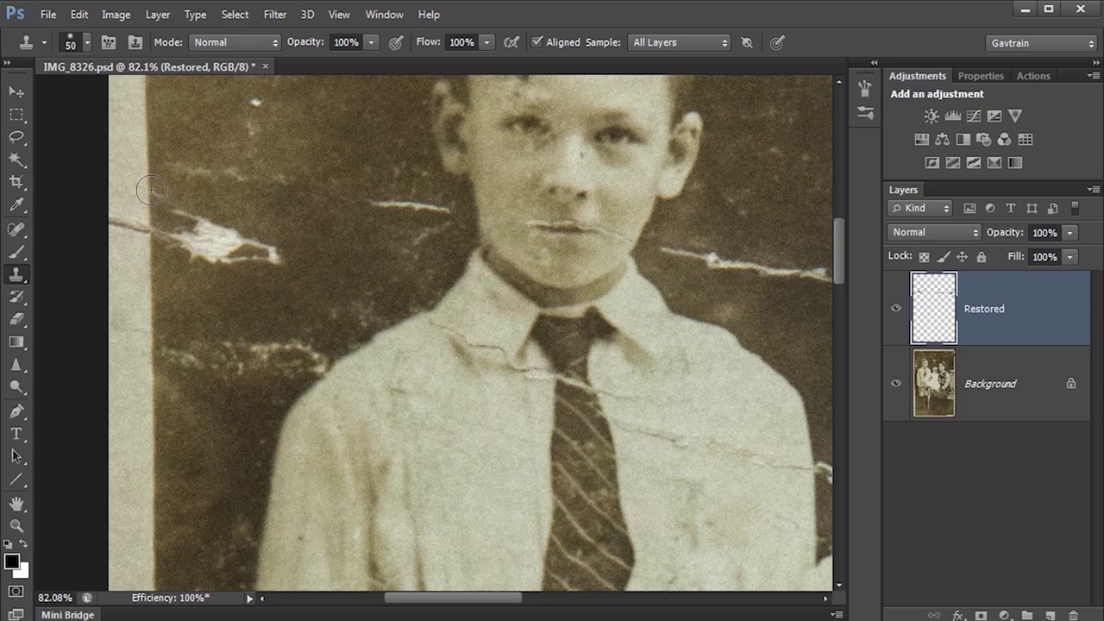
pyautogui.keyDown('alt'); pyautogui.click(154, 386); pyautogui.keyUp('alt')
pyautogui.moveTo(172, 238)
pyautogui.mouseDown()
pyautogui.moveTo(198, 246)
pyautogui.moveTo(187, 226)
pyautogui.moveTo(238, 232)
pyautogui.moveTo(231, 280)
pyautogui.mouseUp()
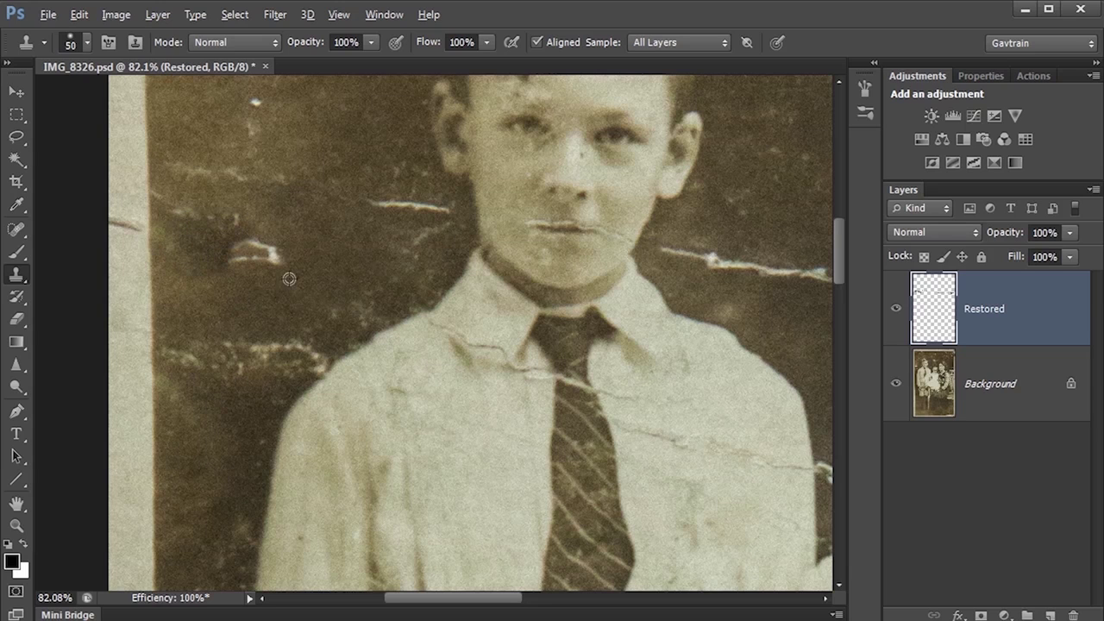
pyautogui.moveTo(285, 252)
pyautogui.mouseDown()
pyautogui.moveTo(271, 239)
pyautogui.moveTo(236, 245)
pyautogui.moveTo(256, 256)
pyautogui.mouseUp()
# Step: Clone away the small white spot, the tear's remaining traces and the short crease in the background beside the boy's face
pyautogui.keyDown('alt'); pyautogui.click(337, 127); pyautogui.keyUp('alt')
pyautogui.click(255, 102)
pyautogui.click(242, 224)
pyautogui.keyDown('alt'); pyautogui.click(278, 254); pyautogui.keyUp('alt')
pyautogui.moveTo(377, 209)
pyautogui.mouseDown()
pyautogui.moveTo(437, 212)
pyautogui.moveTo(388, 209)
pyautogui.mouseUp()
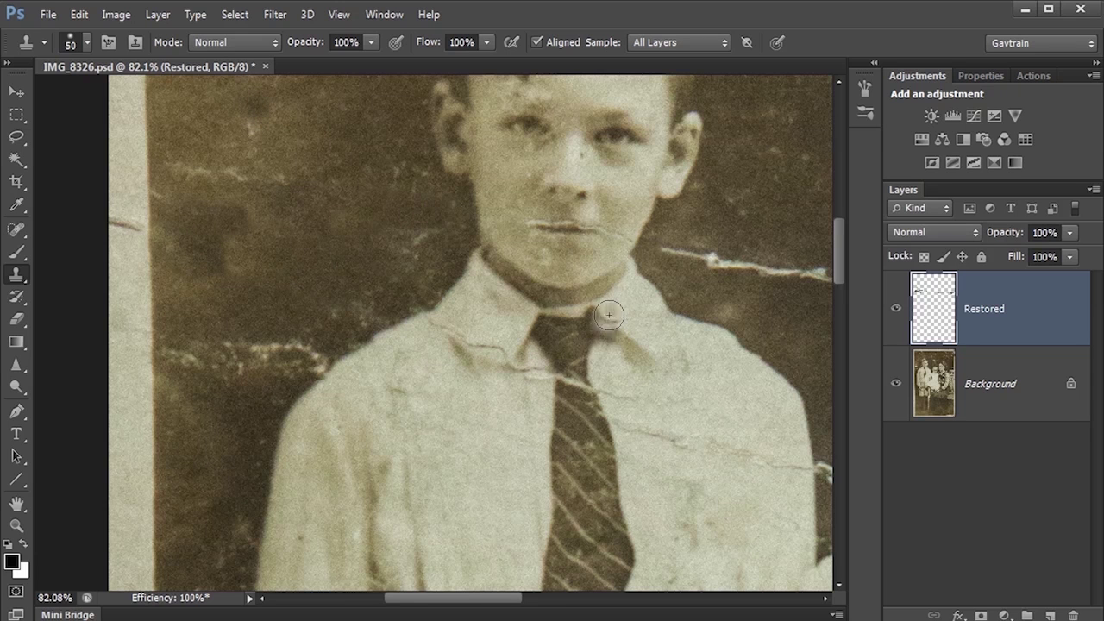
# Step: Switch to the Patch tool in Content-Aware mode for the cracked upper-right corner of the photo
pyautogui.scroll(-3, 604, 317)
pyautogui.moveTo(604, 318); pyautogui.dragTo(283, 278)
pyautogui.moveTo(591, 316); pyautogui.dragTo(402, 296)
pyautogui.moveTo(473, 233); pyautogui.dragTo(540, 444)
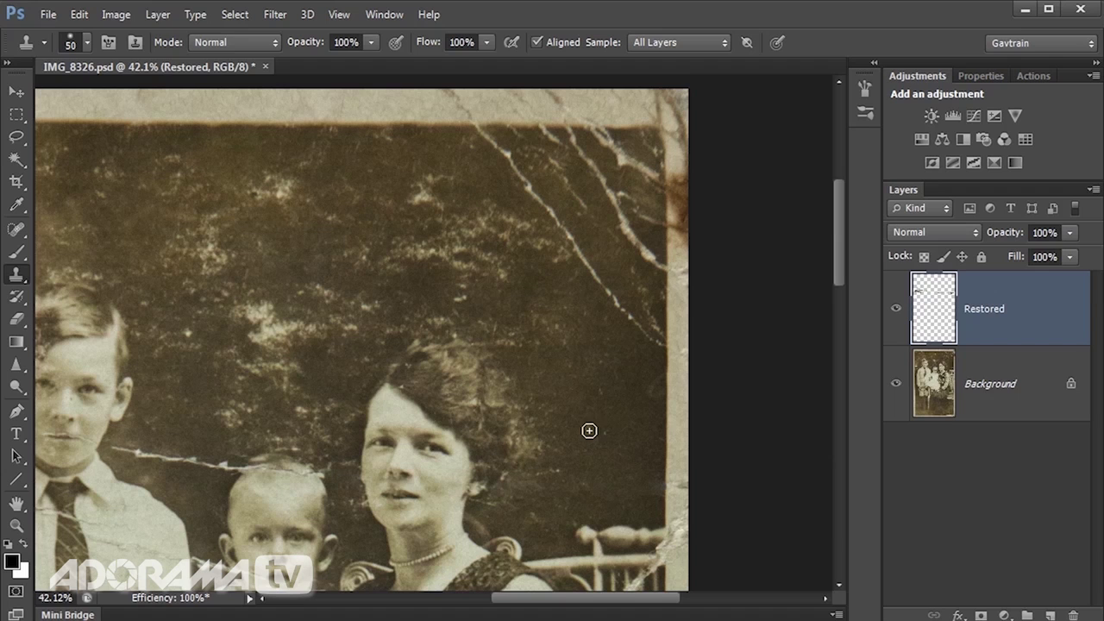
pyautogui.click(19, 231)
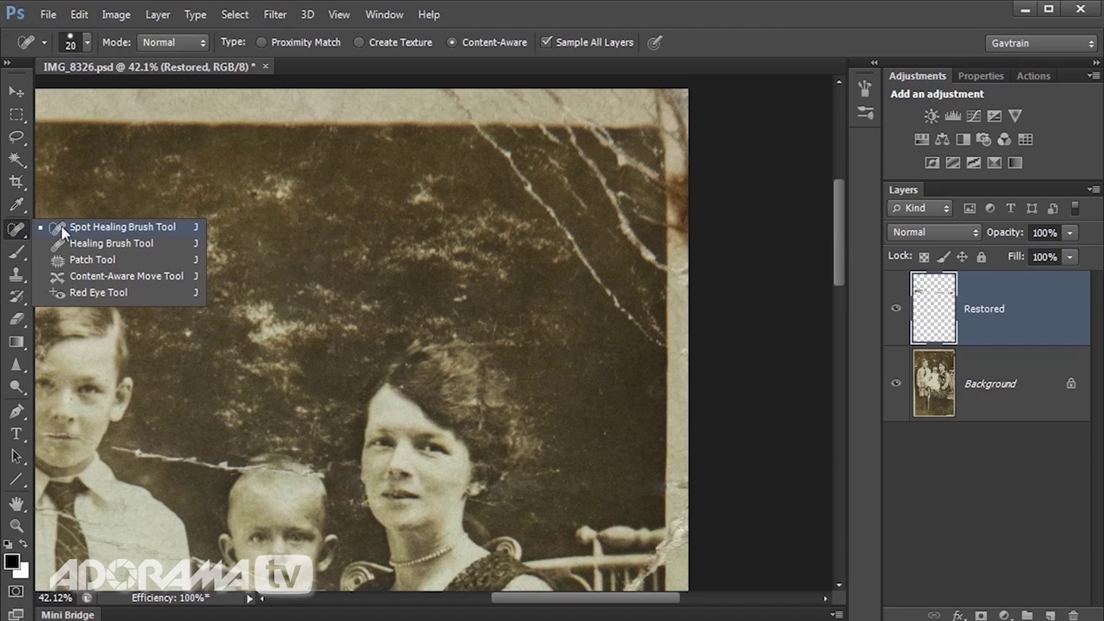
pyautogui.click(100, 263)
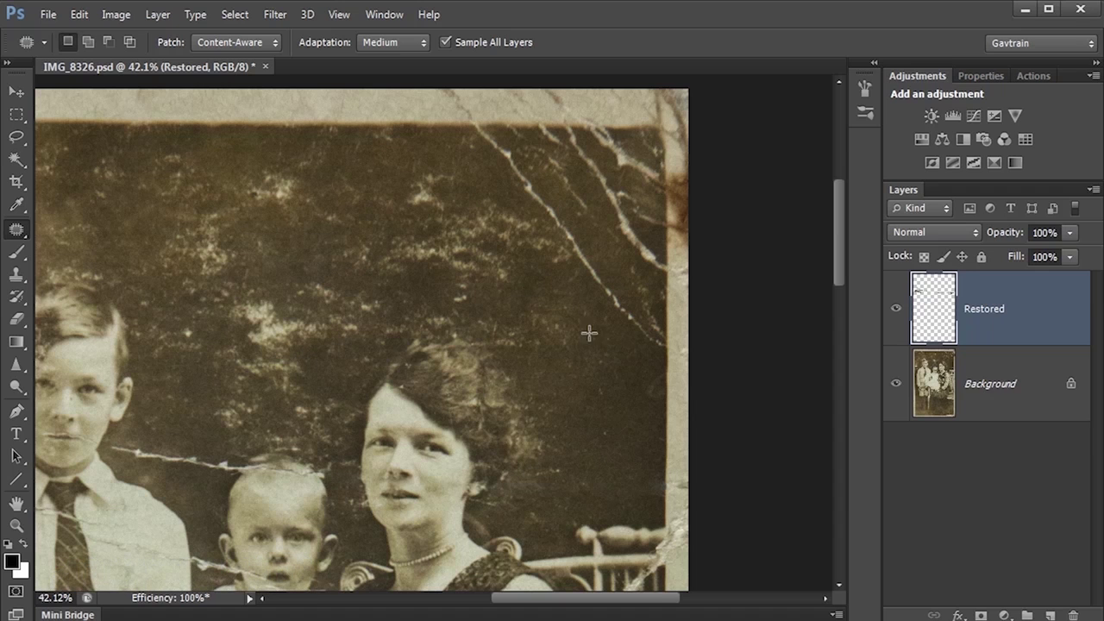
pyautogui.click(243, 45)
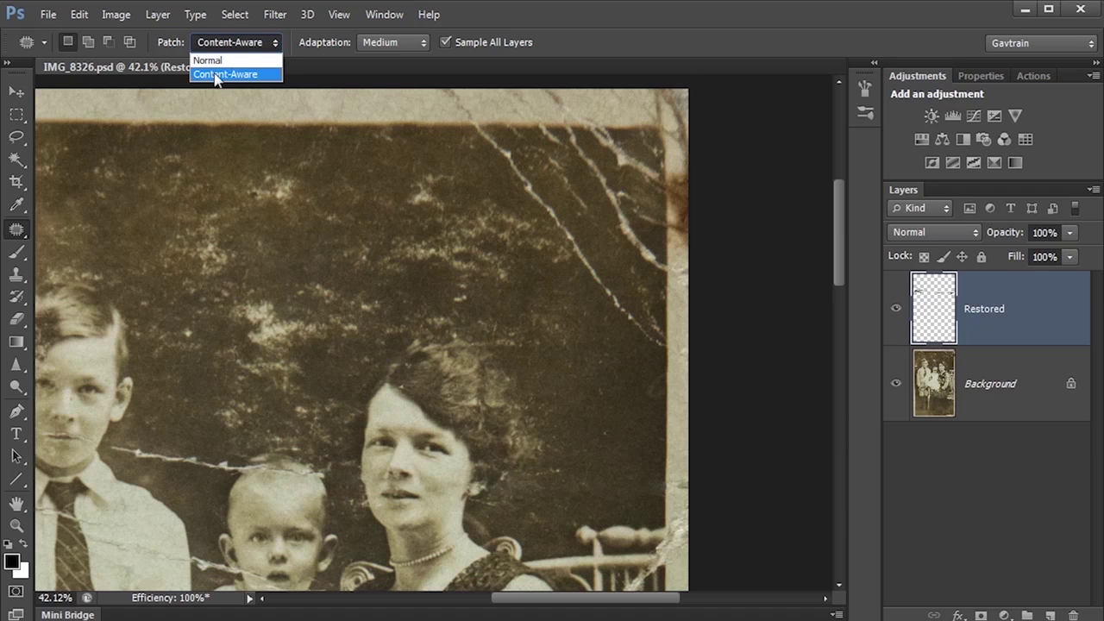
pyautogui.click(243, 75)
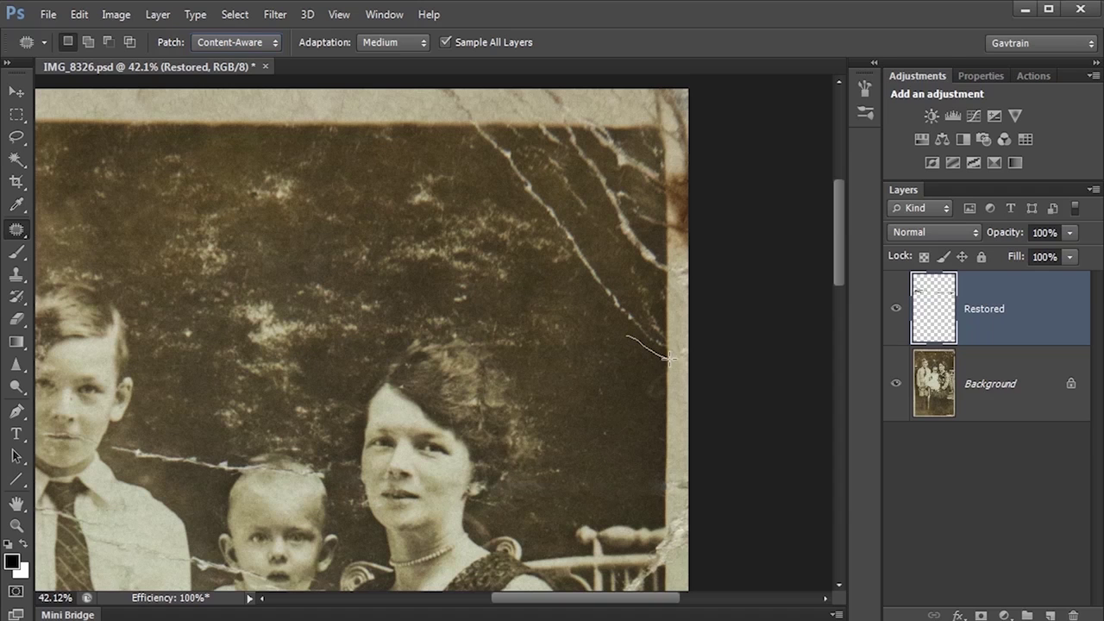
# Step: Outline the longest crack in the photo's upper-right background and patch it with the clean dark area beside it
pyautogui.moveTo(677, 330); pyautogui.dragTo(577, 226)
pyautogui.moveTo(534, 165)
pyautogui.mouseDown()
pyautogui.moveTo(486, 110)
pyautogui.moveTo(460, 111)
pyautogui.moveTo(498, 190)
pyautogui.moveTo(562, 266)
pyautogui.mouseUp()
pyautogui.moveTo(620, 332)
pyautogui.mouseDown()
pyautogui.moveTo(629, 338)
pyautogui.moveTo(538, 350)
pyautogui.moveTo(547, 360)
pyautogui.moveTo(685, 360)
pyautogui.moveTo(685, 347)
pyautogui.mouseUp()
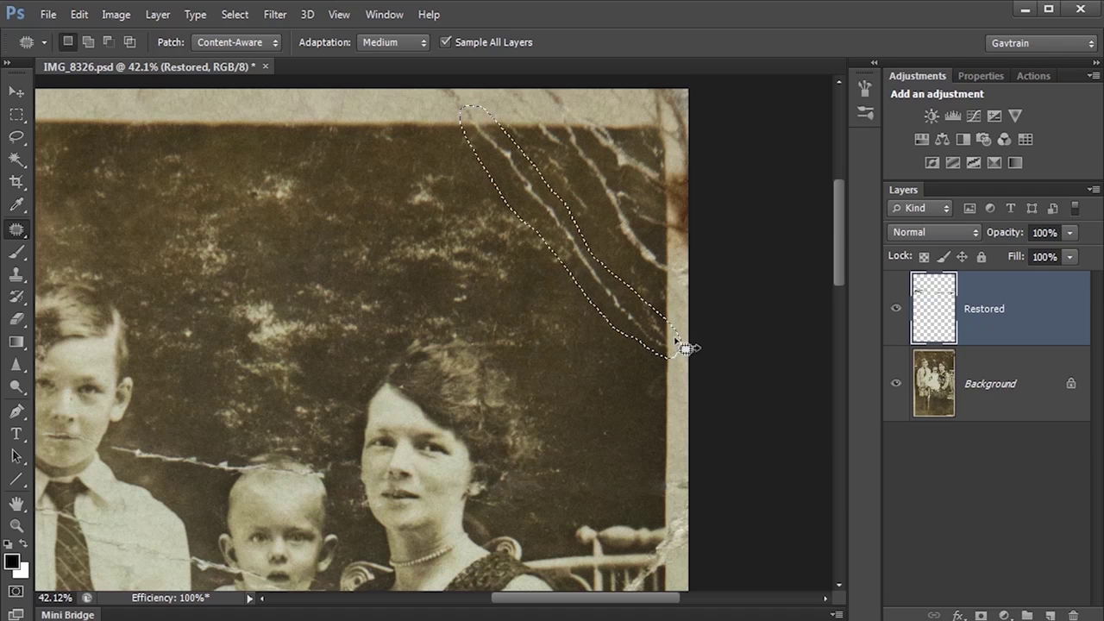
pyautogui.moveTo(588, 274); pyautogui.dragTo(485, 275)
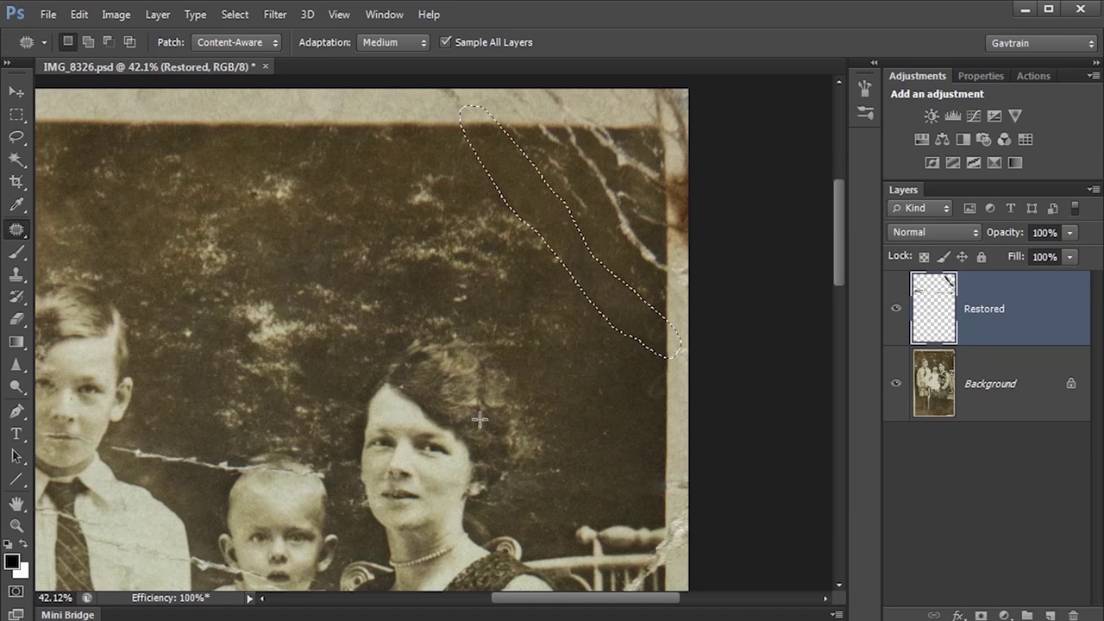
# Step: Patch the second long crack and the shorter one nearer the photo's corner with clean dark background, then clear the selection
pyautogui.click(648, 274)
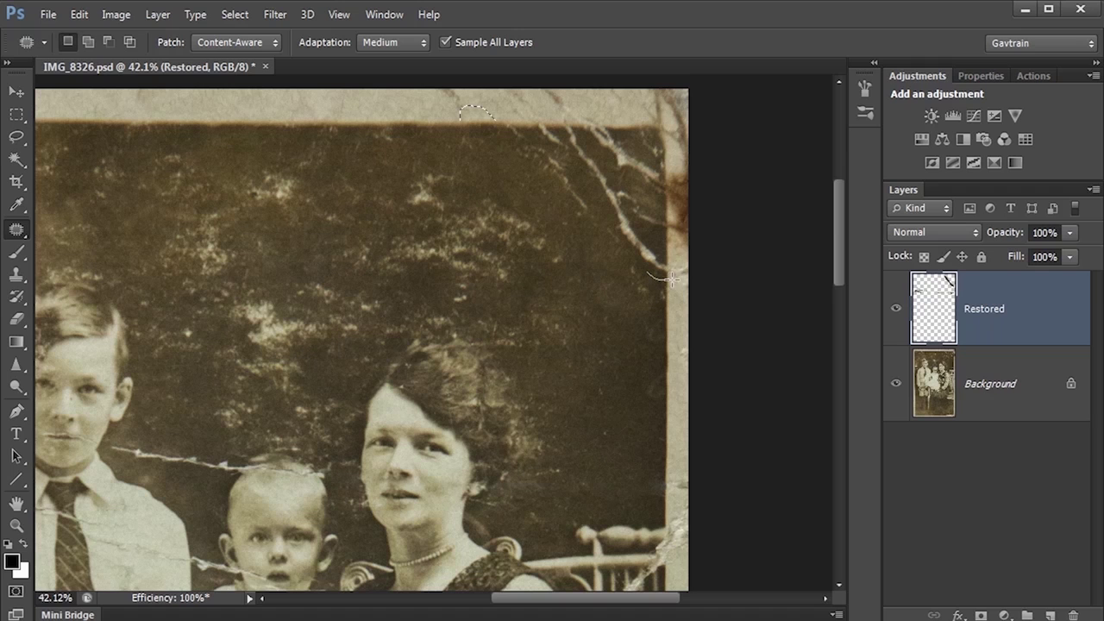
pyautogui.moveTo(654, 235)
pyautogui.mouseDown()
pyautogui.moveTo(583, 131)
pyautogui.moveTo(622, 246)
pyautogui.moveTo(648, 275)
pyautogui.mouseUp()
pyautogui.moveTo(531, 140); pyautogui.dragTo(596, 285)
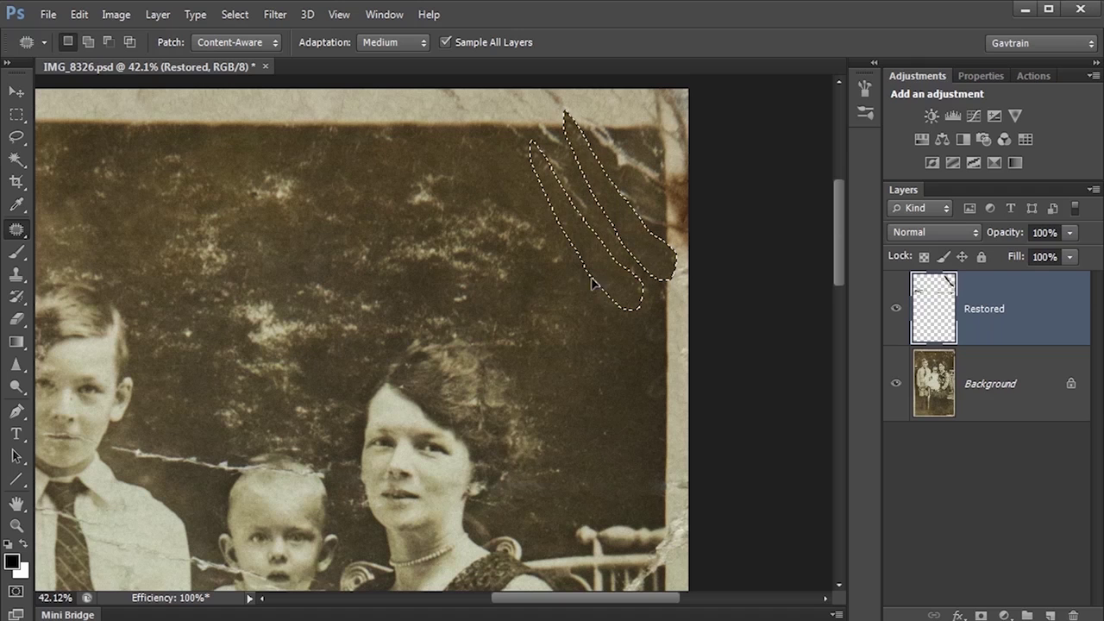
pyautogui.moveTo(662, 161)
pyautogui.mouseDown()
pyautogui.moveTo(626, 122)
pyautogui.moveTo(586, 110)
pyautogui.moveTo(585, 134)
pyautogui.moveTo(644, 199)
pyautogui.mouseUp()
pyautogui.moveTo(669, 162)
pyautogui.mouseDown()
pyautogui.moveTo(669, 190)
pyautogui.moveTo(494, 246)
pyautogui.mouseUp()
pyautogui.hotkey('ctrl', 'd')
# Step: Patch the crack marks crossing the photo's upper border edge and the small leftover crack just below it
pyautogui.moveTo(556, 111)
pyautogui.mouseDown()
pyautogui.moveTo(558, 147)
pyautogui.moveTo(547, 143)
pyautogui.mouseUp()
pyautogui.moveTo(604, 119)
pyautogui.mouseDown()
pyautogui.moveTo(534, 112)
pyautogui.moveTo(539, 133)
pyautogui.moveTo(621, 138)
pyautogui.moveTo(610, 116)
pyautogui.moveTo(576, 224)
pyautogui.mouseUp()
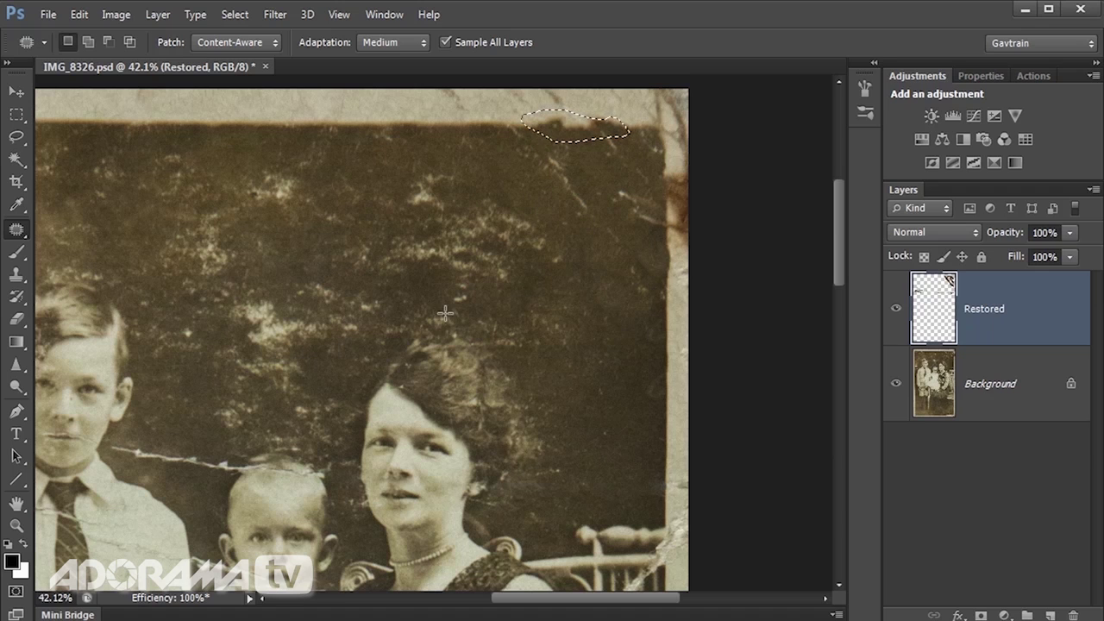
pyautogui.hotkey('ctrl', 'd')
pyautogui.moveTo(591, 231)
pyautogui.mouseDown()
pyautogui.moveTo(584, 178)
pyautogui.moveTo(589, 226)
pyautogui.mouseUp()
pyautogui.moveTo(593, 203)
pyautogui.mouseDown()
pyautogui.moveTo(540, 248)
pyautogui.moveTo(594, 203)
pyautogui.mouseUp()
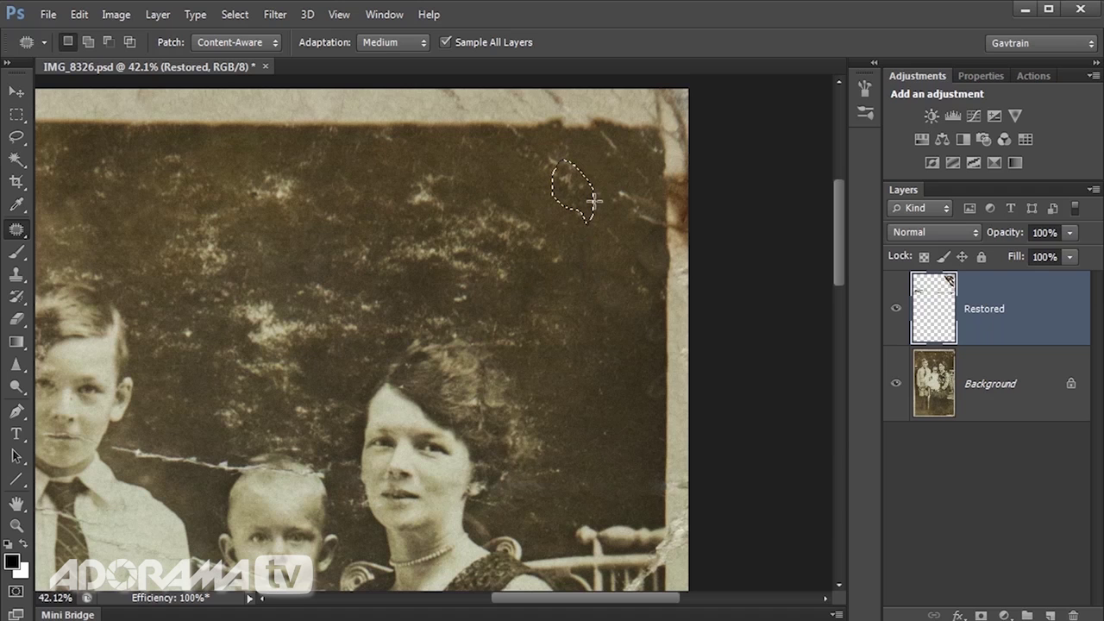
# Step: Patch two light blotchy areas in the background between the boy and the woman with dark texture from near the photo's right edge
pyautogui.moveTo(308, 298)
pyautogui.mouseDown()
pyautogui.moveTo(250, 304)
pyautogui.moveTo(317, 306)
pyautogui.moveTo(311, 296)
pyautogui.mouseUp()
pyautogui.moveTo(306, 324)
pyautogui.mouseDown()
pyautogui.moveTo(475, 328)
pyautogui.moveTo(613, 302)
pyautogui.mouseUp()
pyautogui.moveTo(316, 155)
pyautogui.mouseDown()
pyautogui.moveTo(185, 204)
pyautogui.moveTo(264, 248)
pyautogui.moveTo(318, 157)
pyautogui.mouseUp()
pyautogui.moveTo(267, 216)
pyautogui.mouseDown()
pyautogui.moveTo(594, 334)
pyautogui.moveTo(585, 295)
pyautogui.mouseUp()
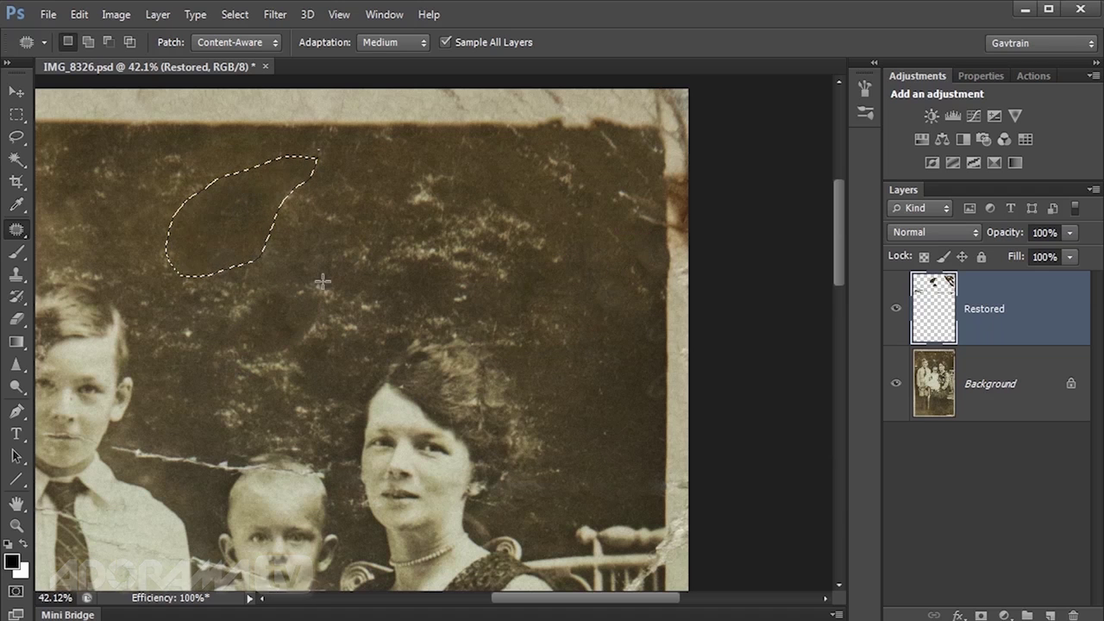
pyautogui.hotkey('ctrl', 'd')
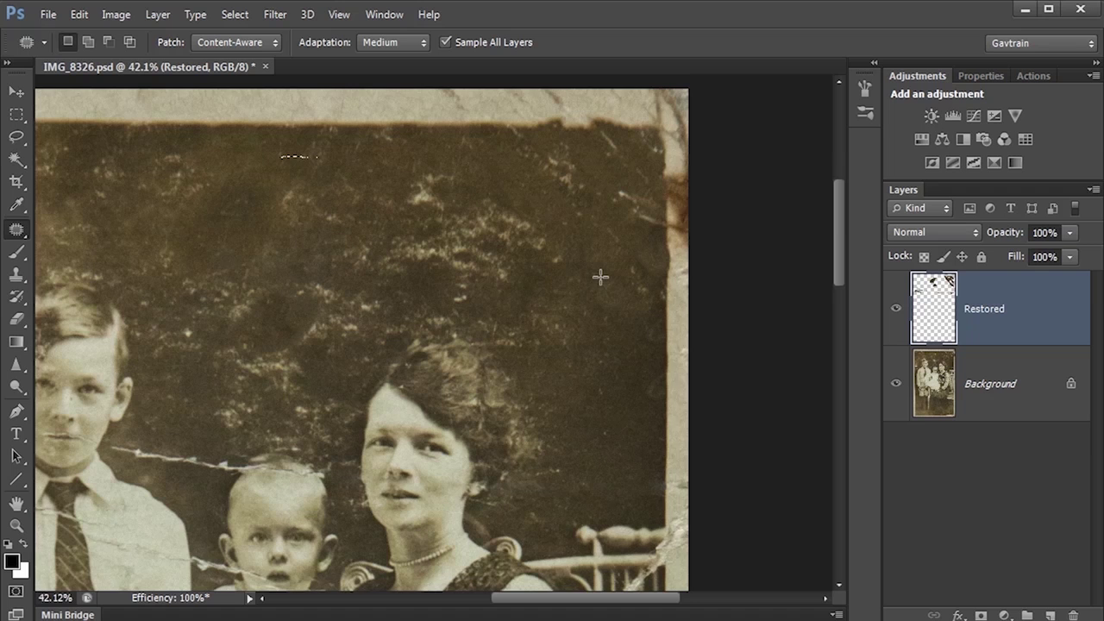
# Step: Toggle the Restored layer's visibility to compare the whole photo before and after the repairs, and fit it on screen
pyautogui.scroll(-5, 369, 362)
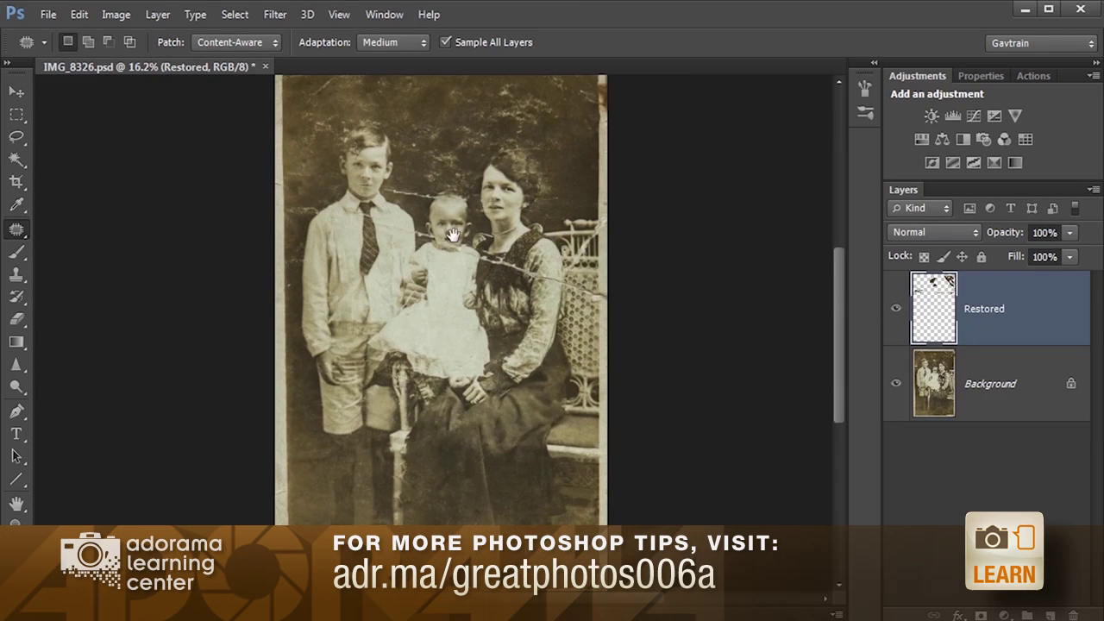
pyautogui.moveTo(453, 239); pyautogui.dragTo(444, 252)
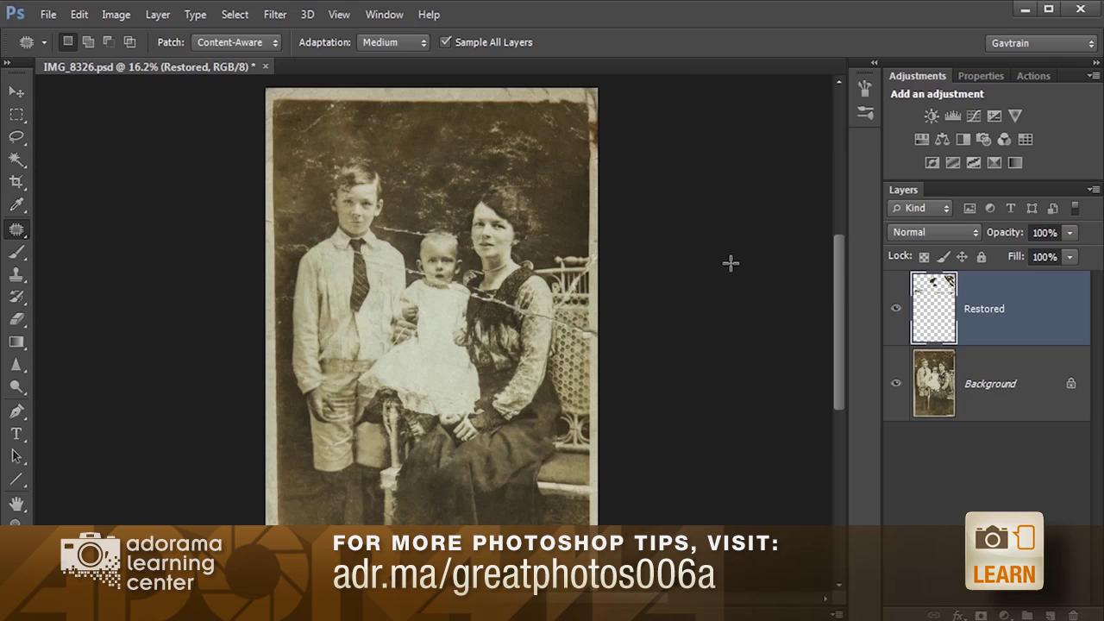
pyautogui.click(897, 310)
pyautogui.click(898, 310)
pyautogui.click(897, 310)
pyautogui.click(897, 310)
pyautogui.hotkey('ctrl', '0')
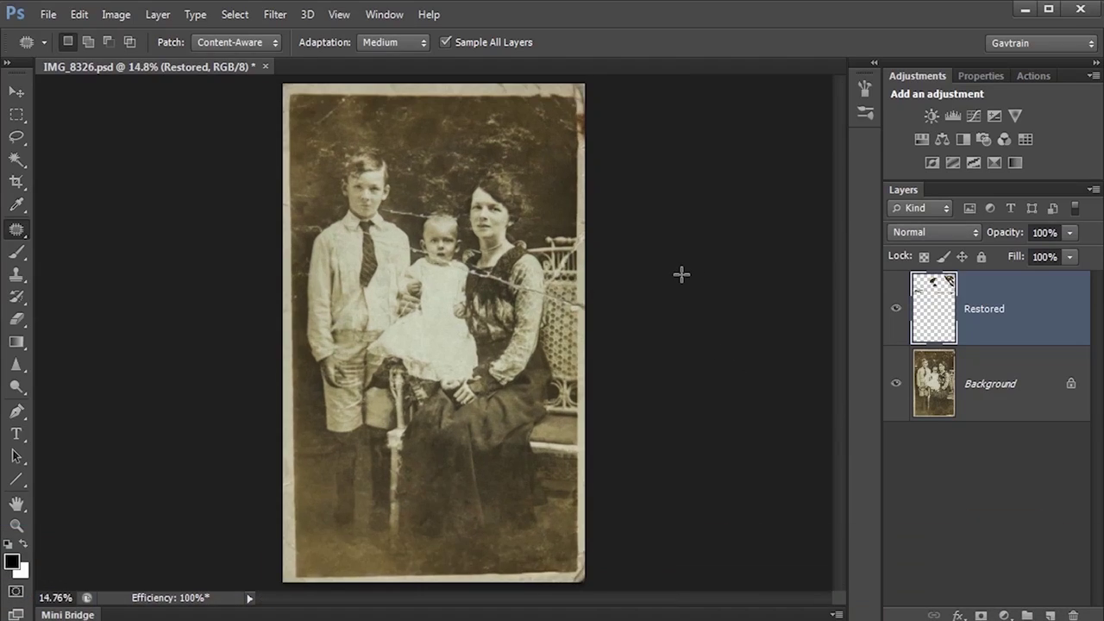